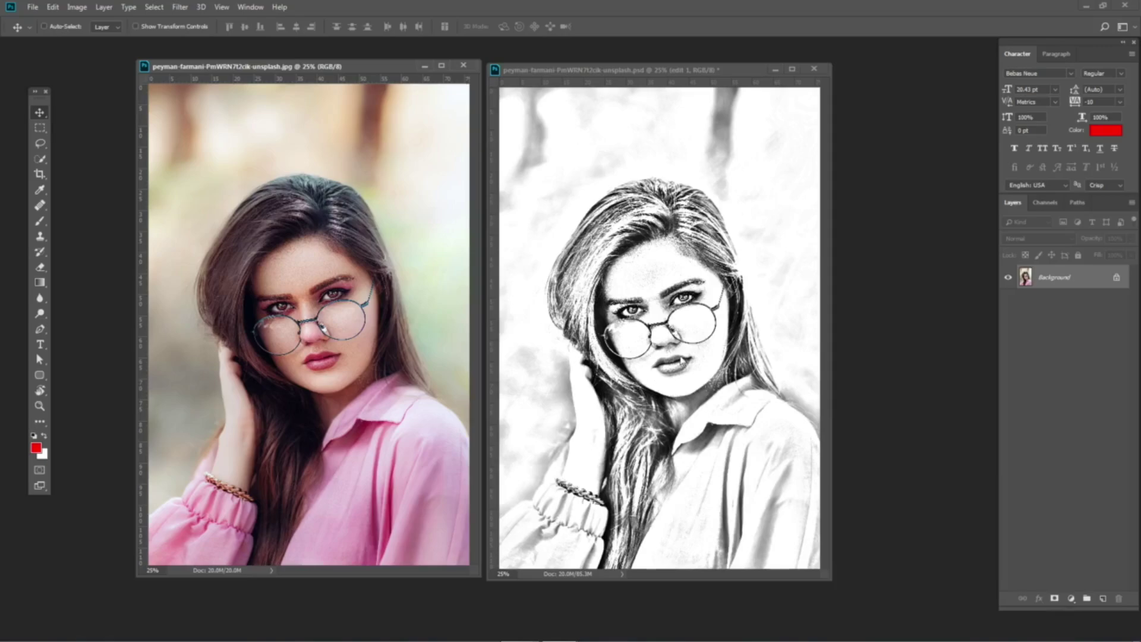
Close the PSD document with the finished sketch, keeping only the original JPG photo open.
click(689, 182)
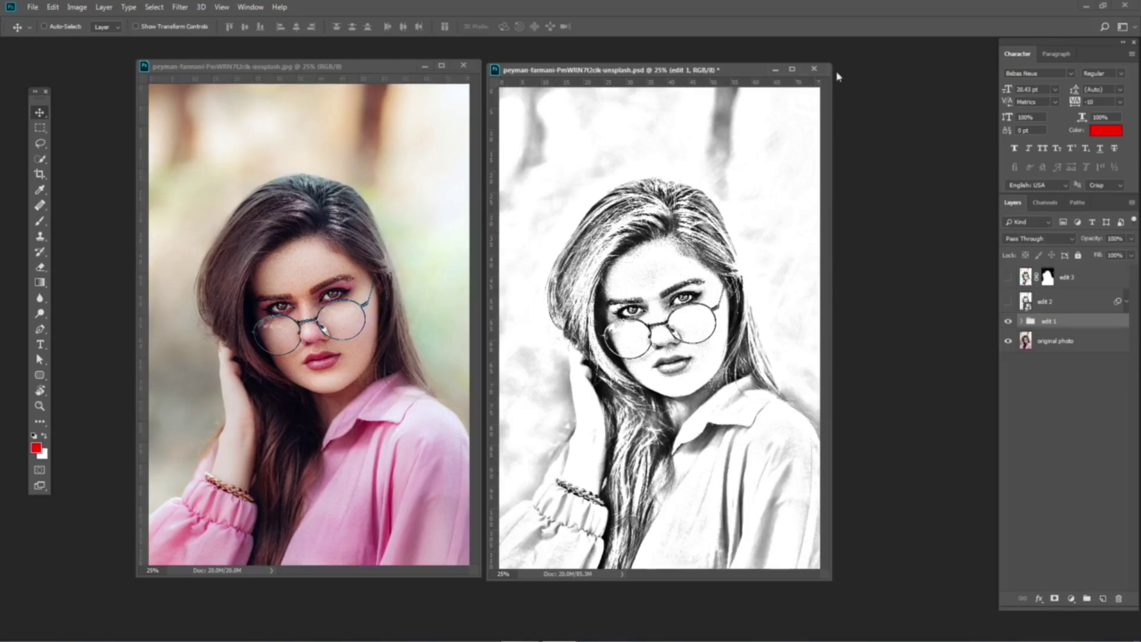
click(814, 69)
click(571, 250)
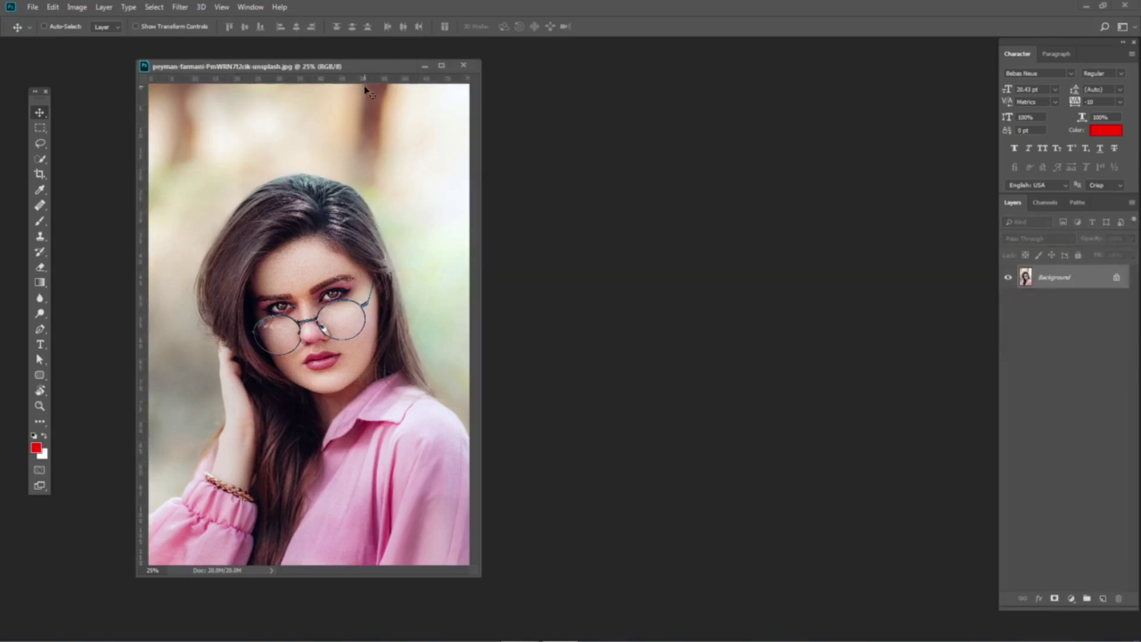
Enlarge the photo's floating document window and place it near the middle of the workspace.
drag(361, 67, 534, 58)
drag(666, 566, 764, 595)
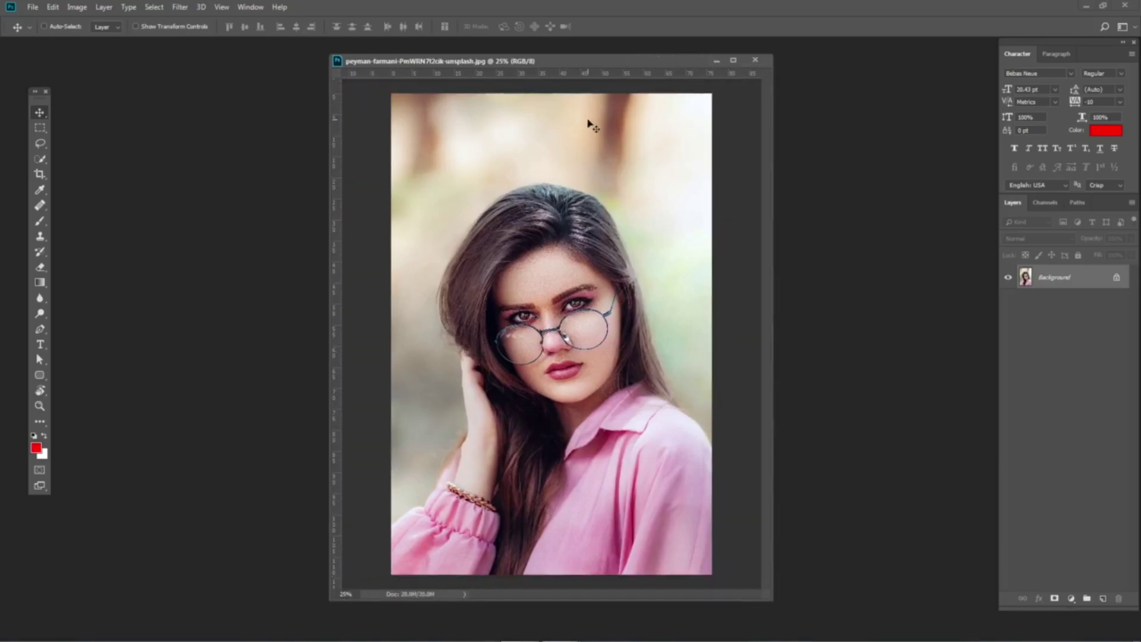
drag(599, 62, 539, 66)
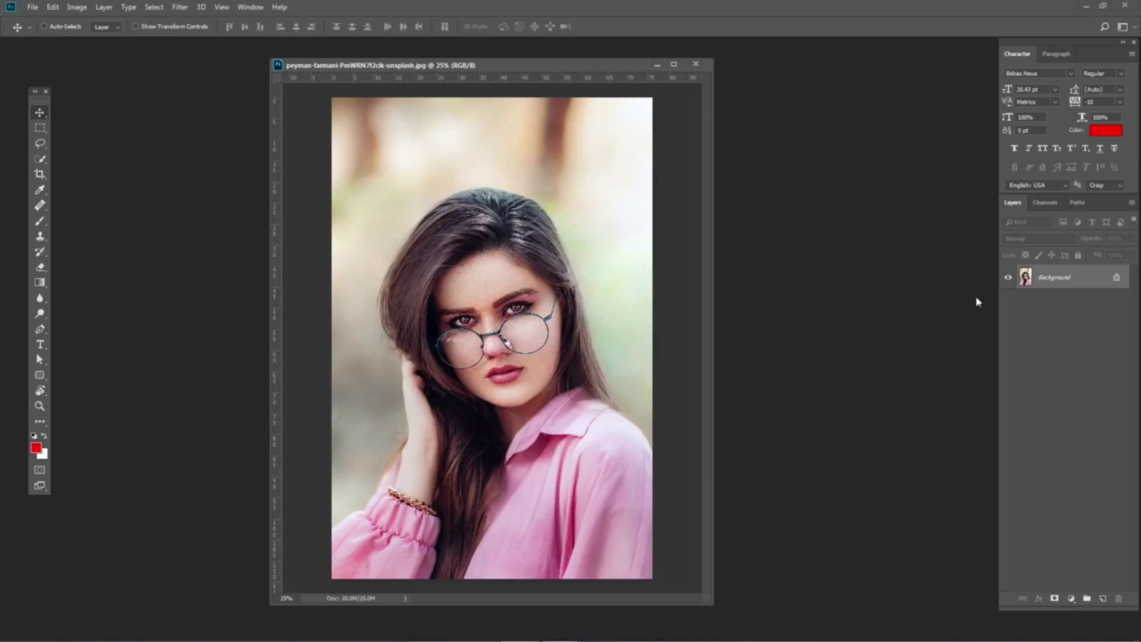
Duplicate the photo layer and convert the Background into a regular layer named "image asli".
key(ctrl+j)
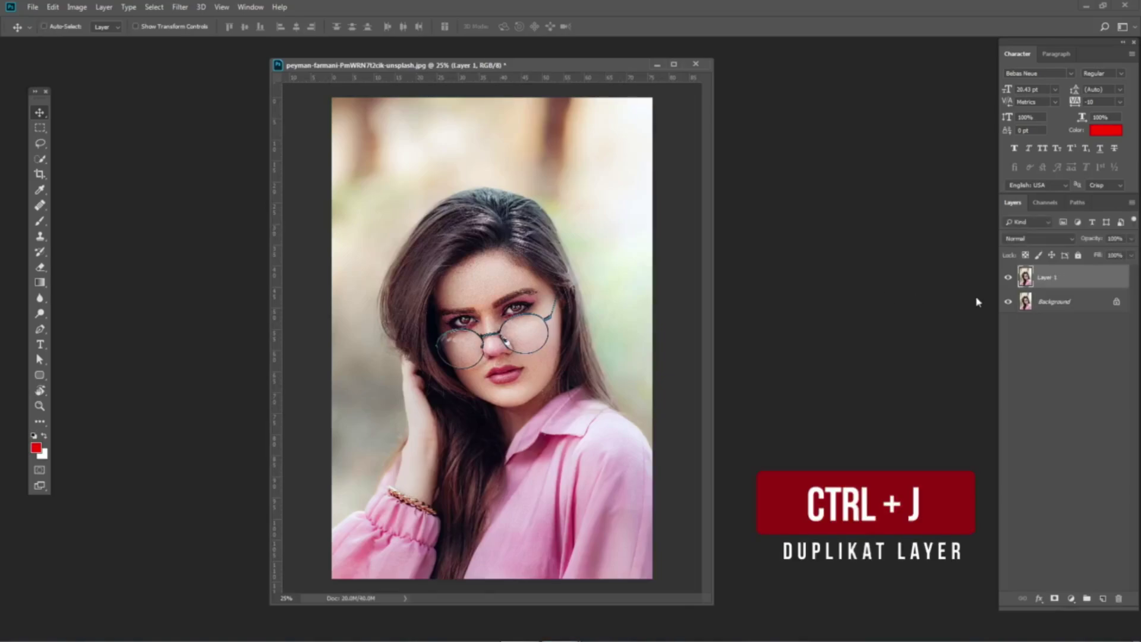
double_click(1061, 305)
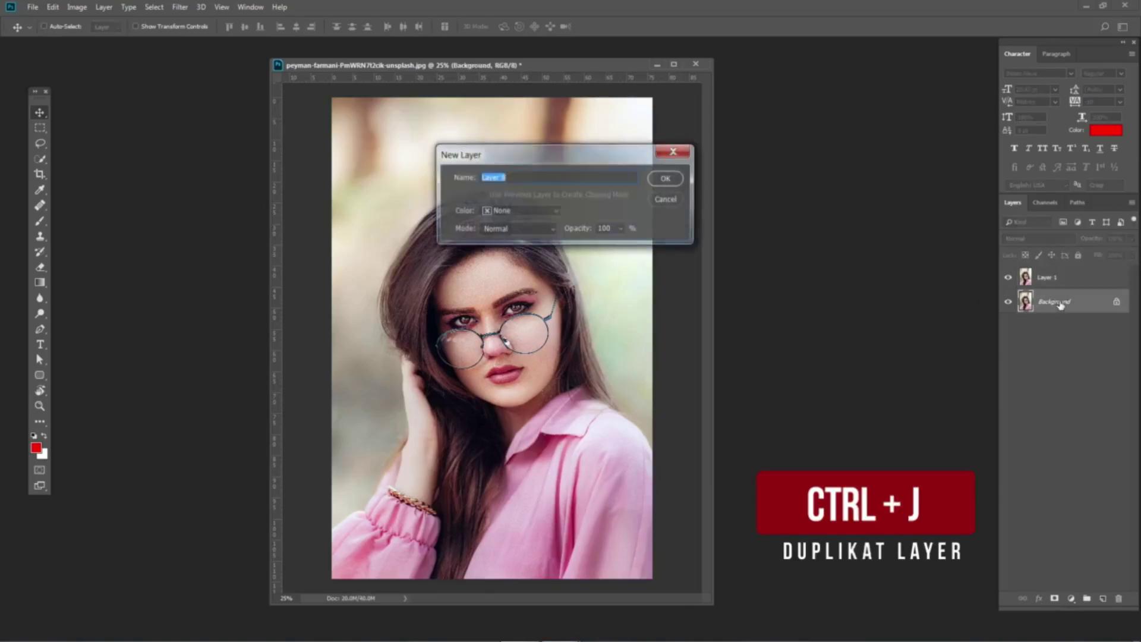
text(image asl)
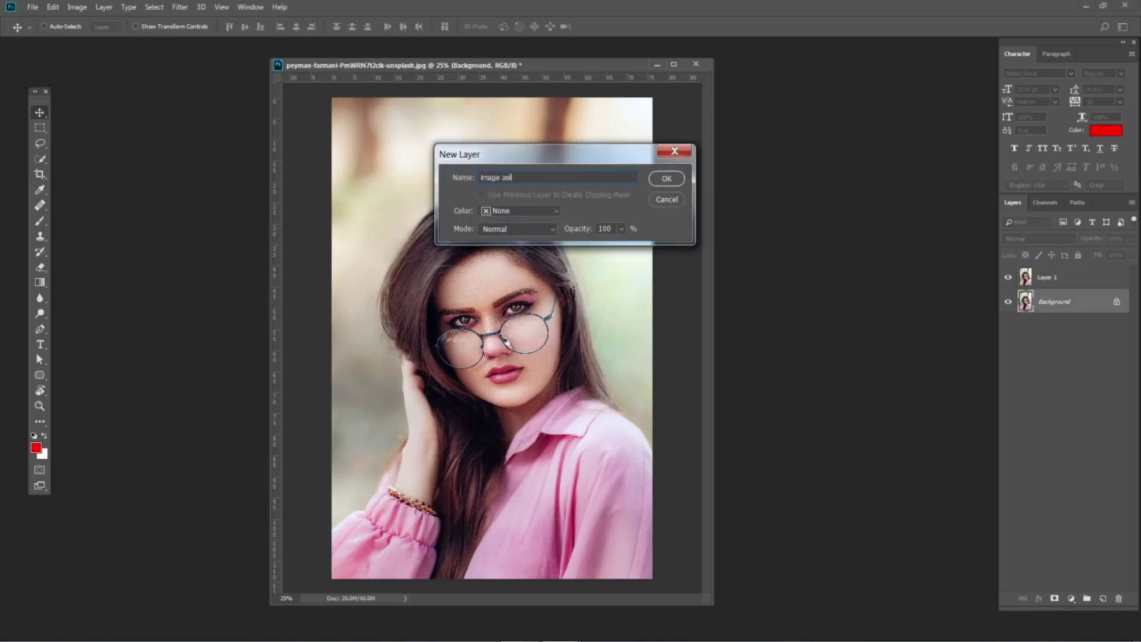
text(i)
key(Return)
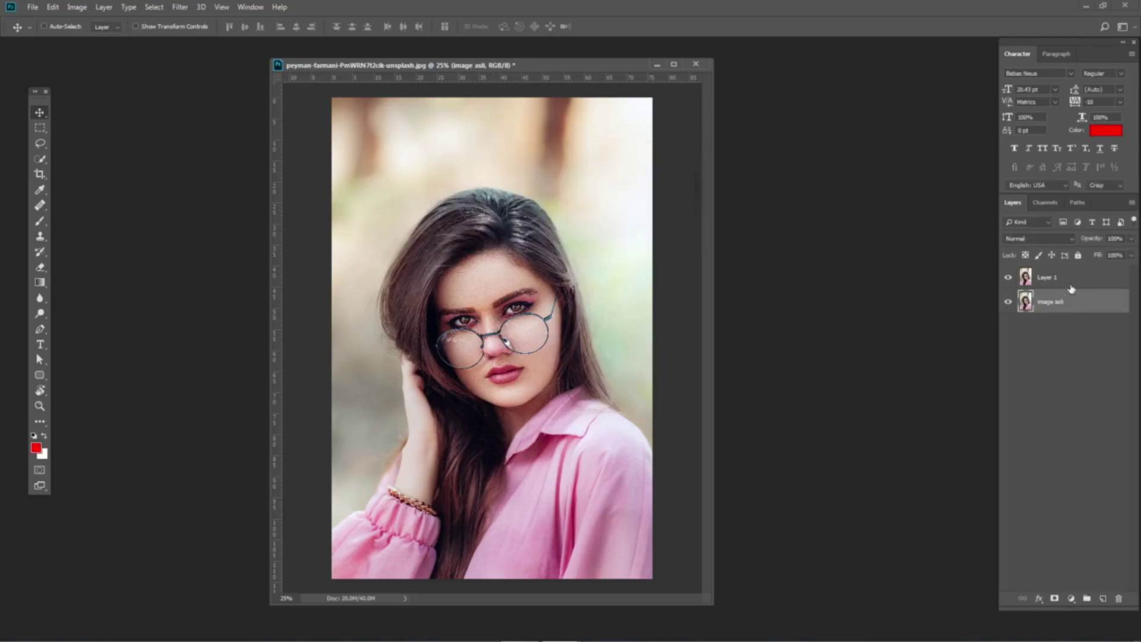
Add a Hue/Saturation adjustment layer above Layer 1 with the saturation at -100.
click(1061, 283)
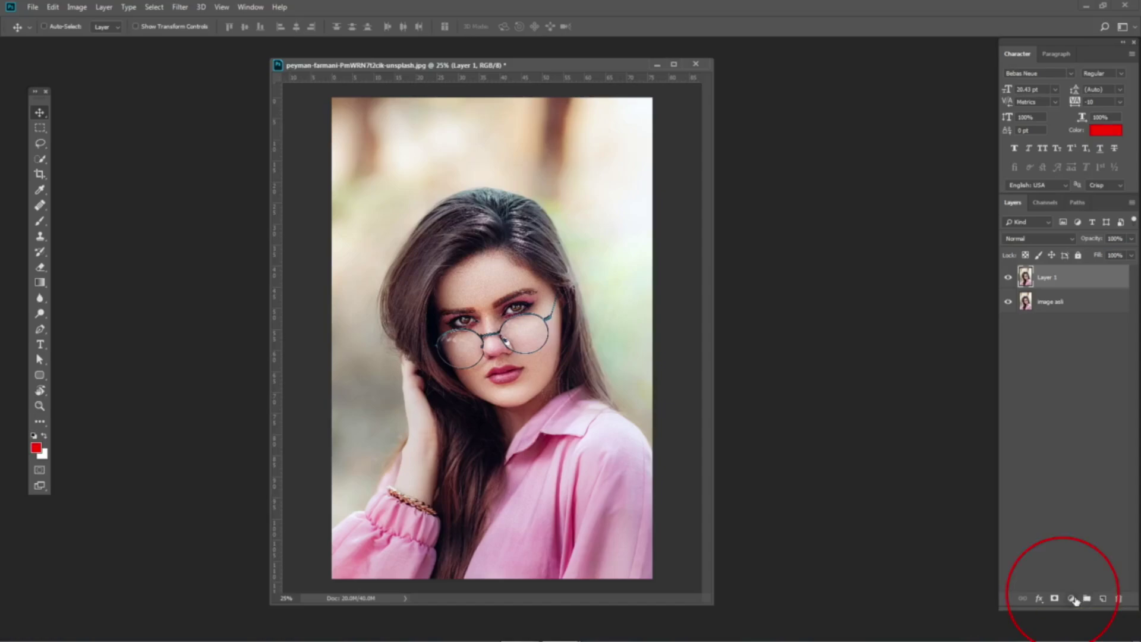
click(1072, 599)
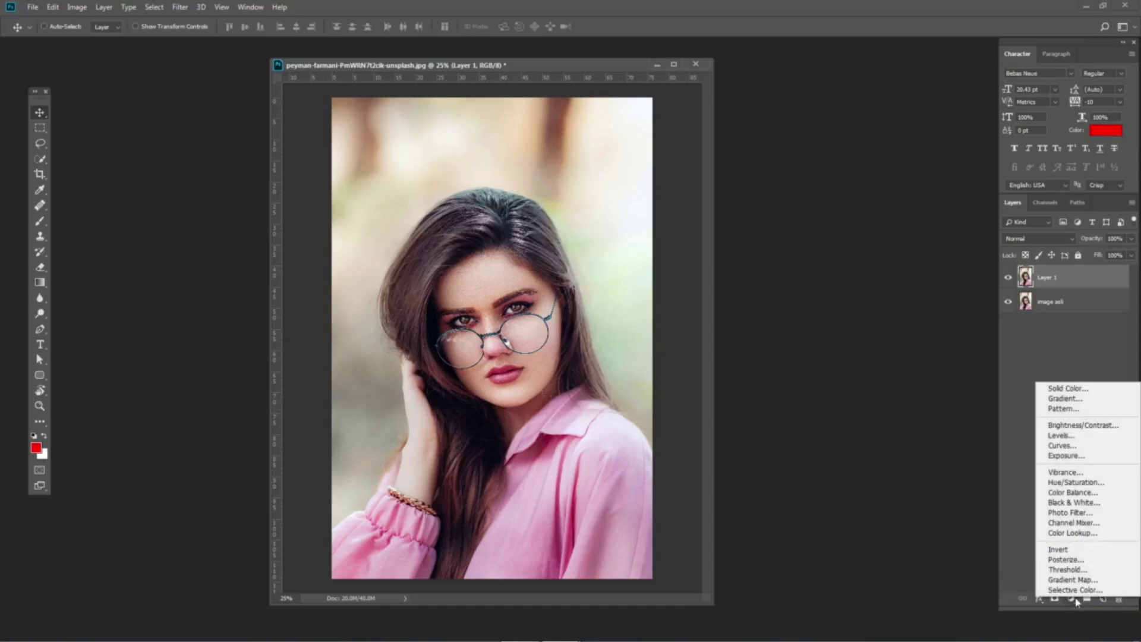
click(1080, 484)
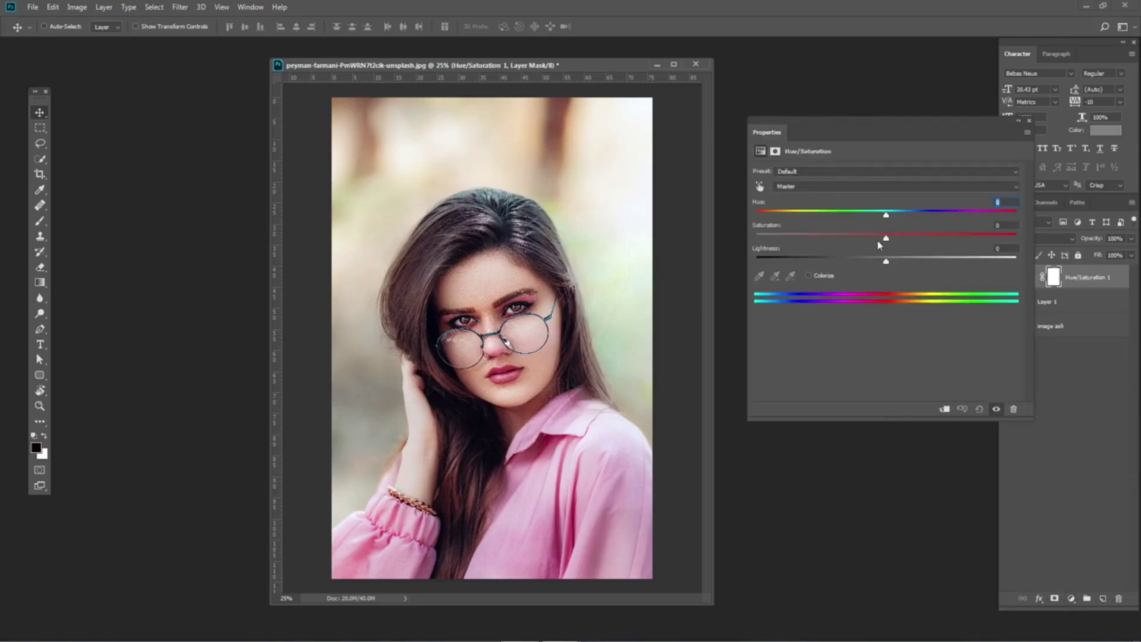
drag(885, 241, 721, 242)
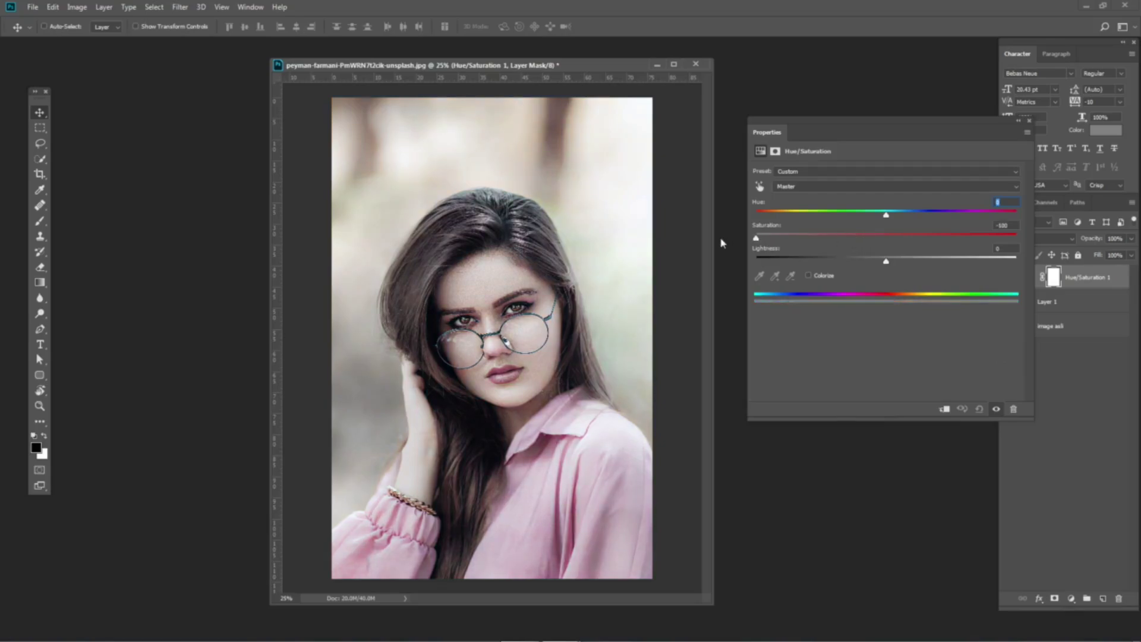
click(1029, 122)
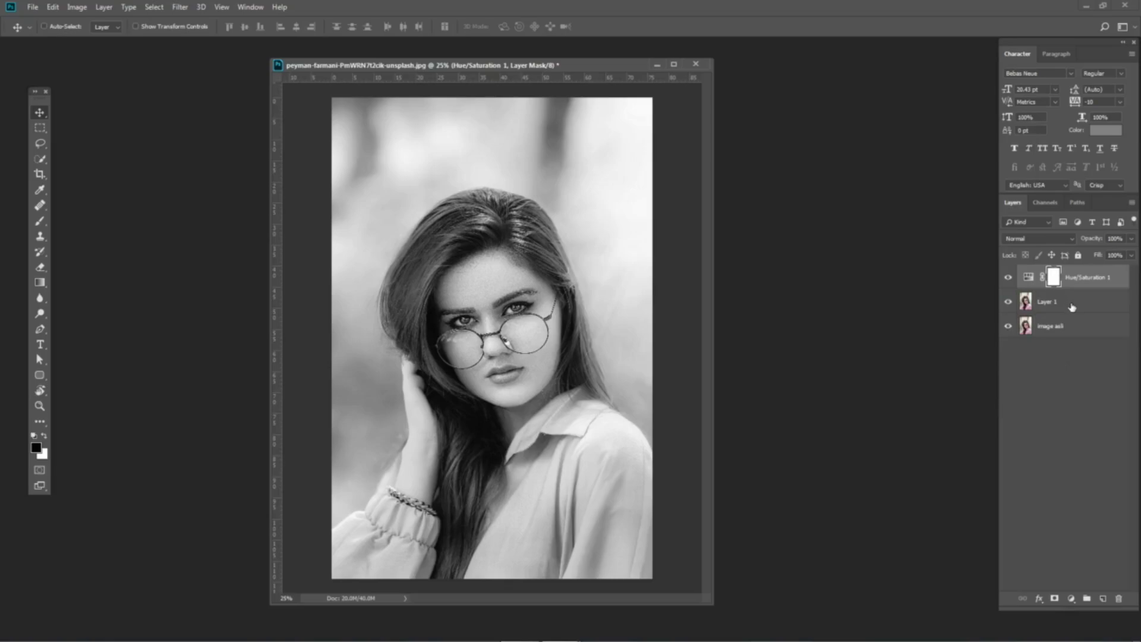
Invert the colors of Layer 1, toggling the inversion off and on once for comparison.
click(1071, 307)
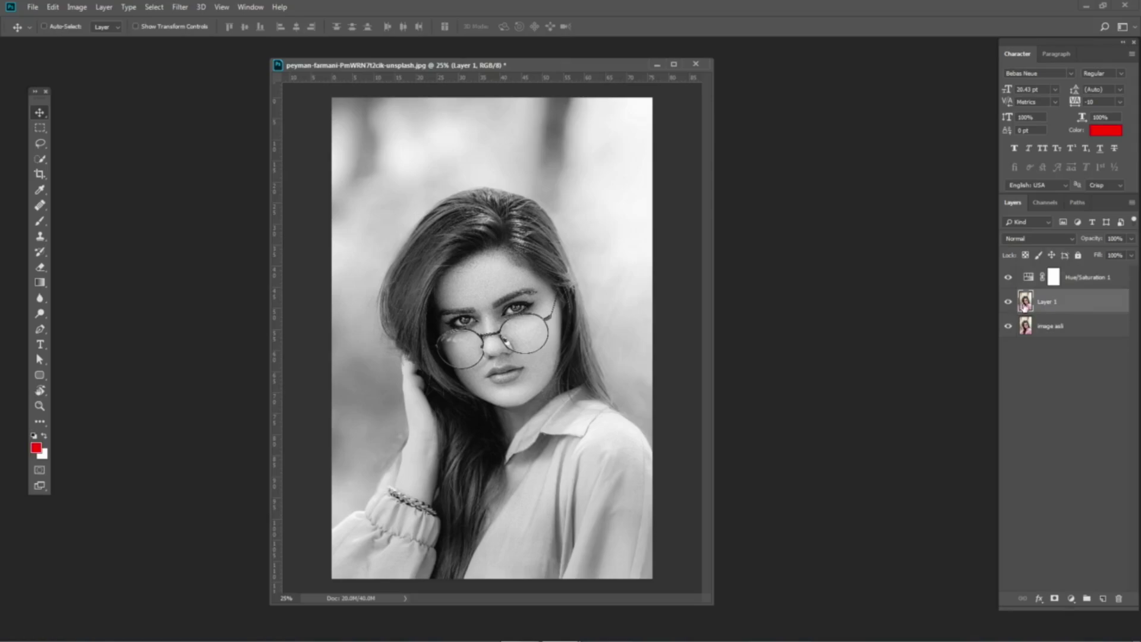
key(ctrl)
key(ctrl+i)
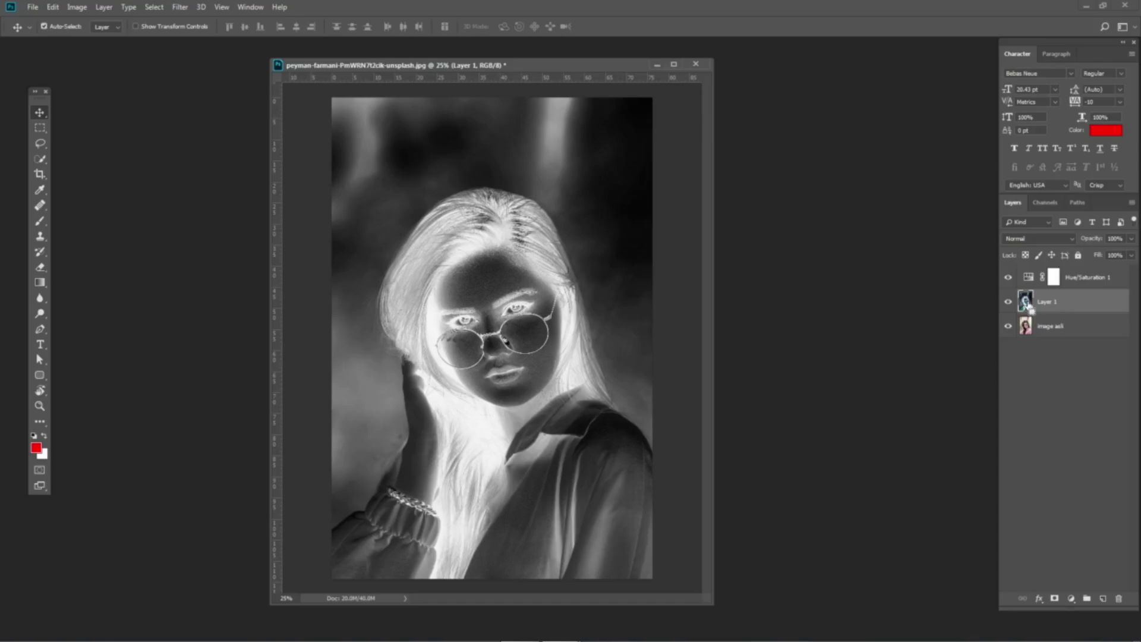
key(ctrl+i)
key(ctrl)
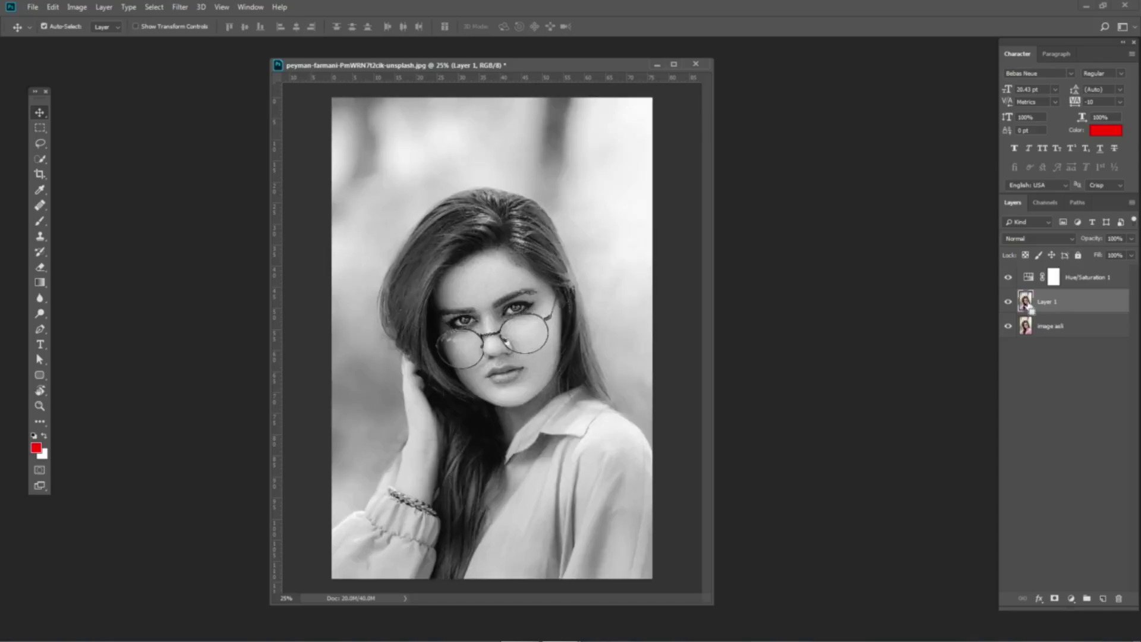
key(ctrl+i)
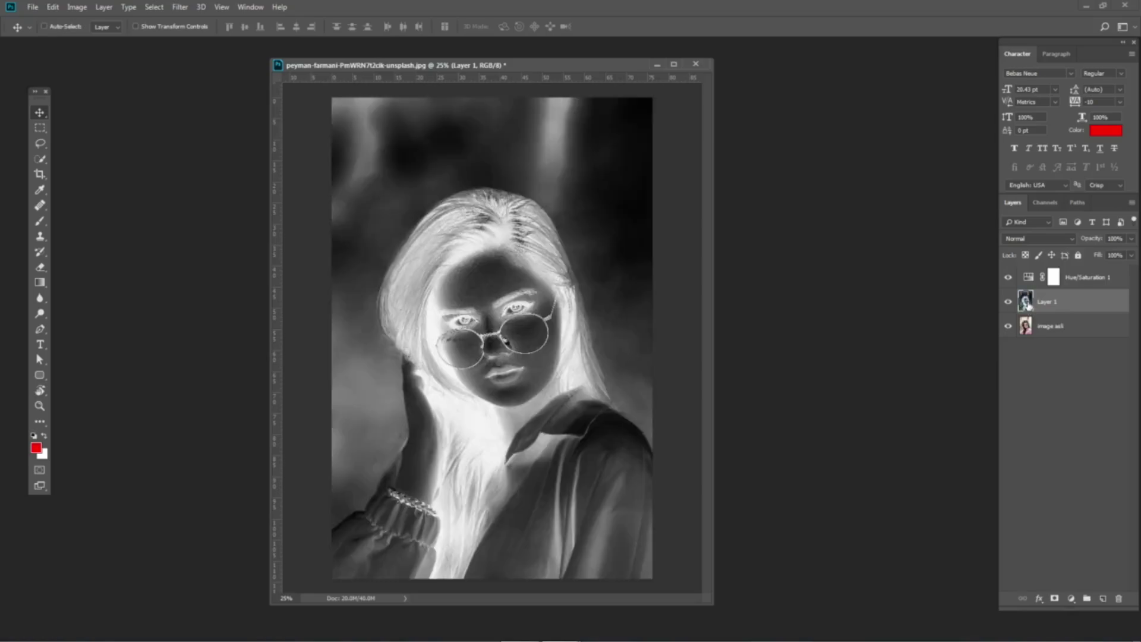
Set Layer 1's blend mode to Color Dodge and compare the result with image asli hidden and shown.
click(1046, 239)
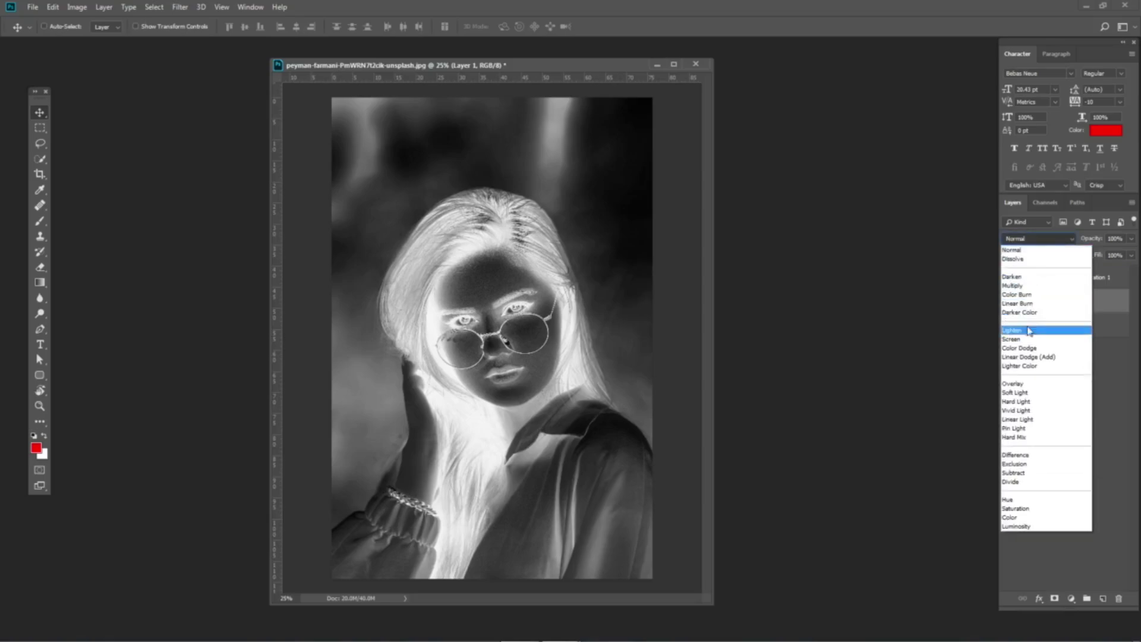
click(1028, 348)
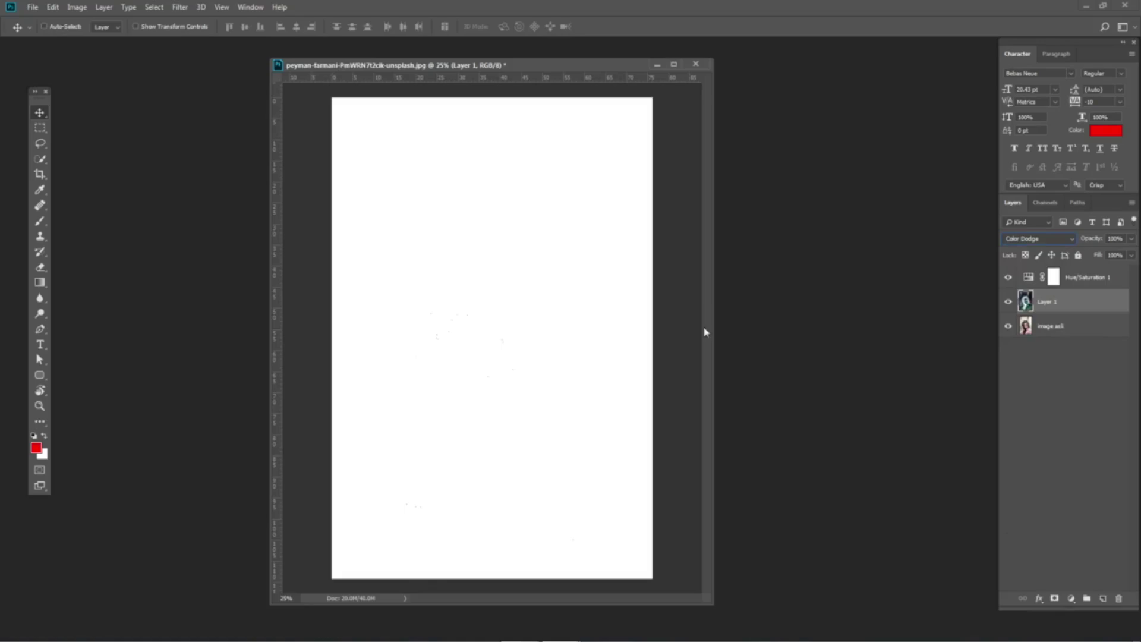
click(1008, 326)
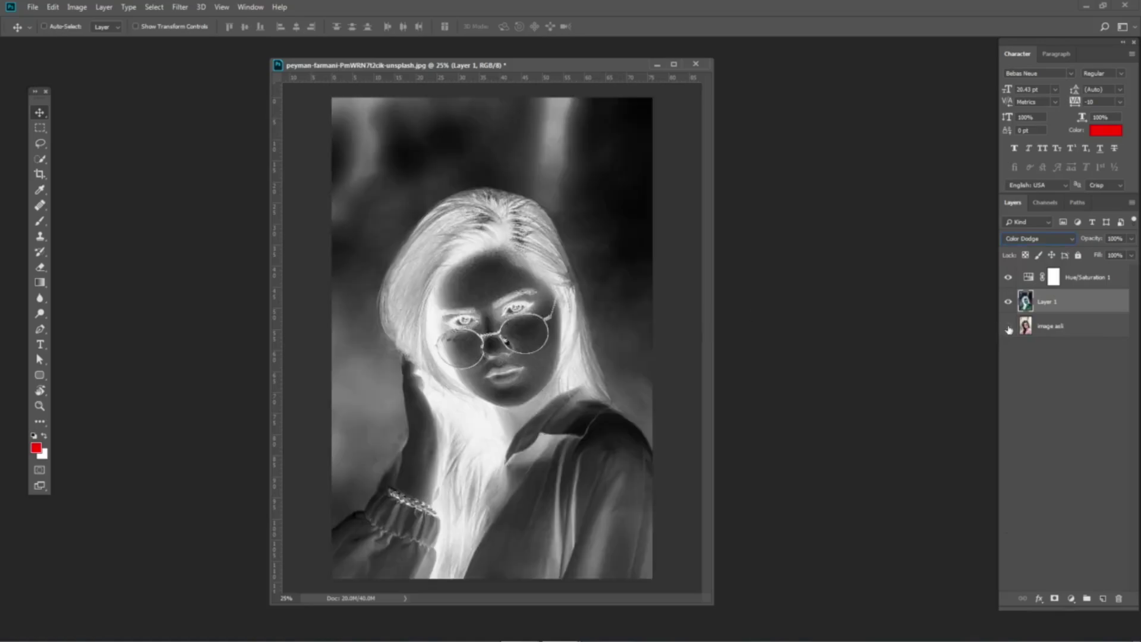
click(1008, 326)
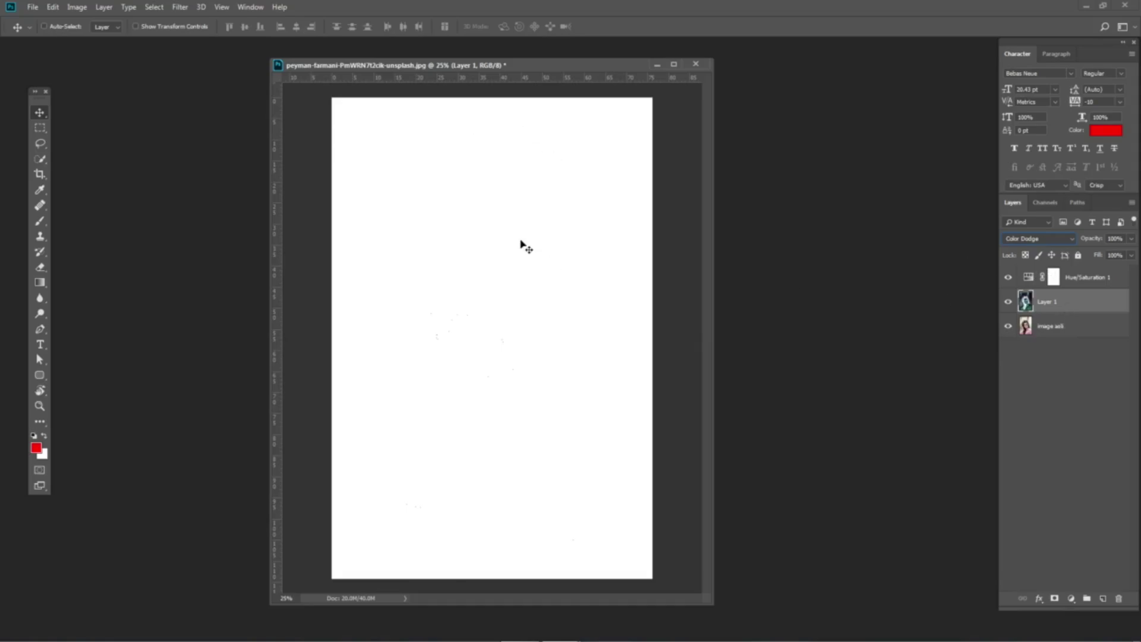
Apply a Gaussian Blur to Layer 1 with a radius of about 43 pixels, after trying other radii.
click(180, 8)
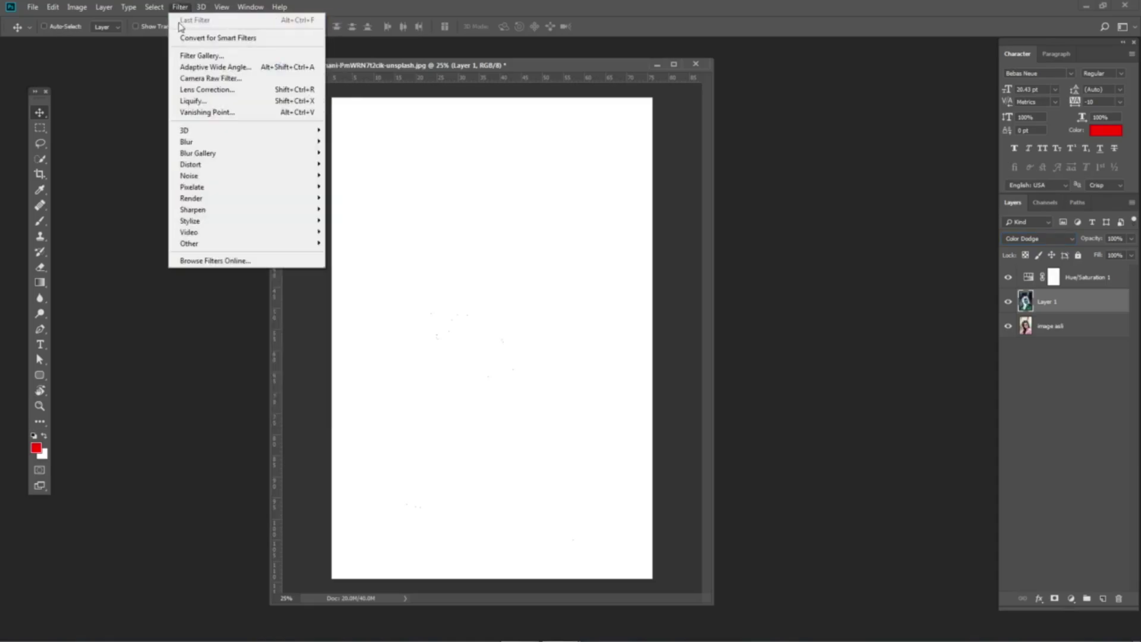
mouse_move(237, 142)
click(356, 187)
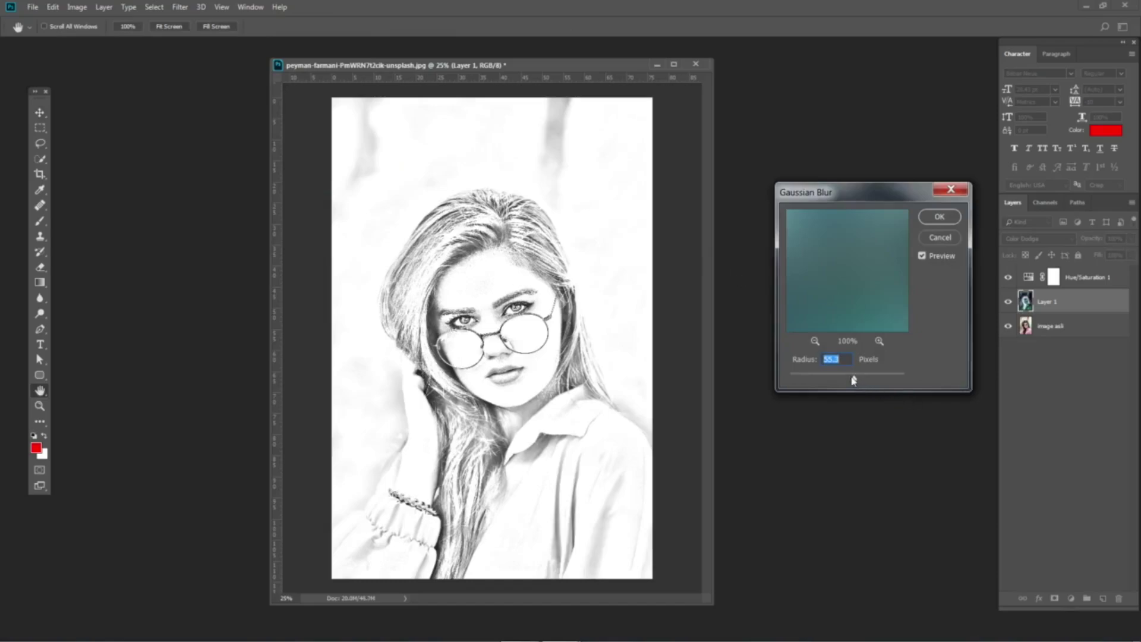
drag(853, 380, 851, 381)
click(859, 381)
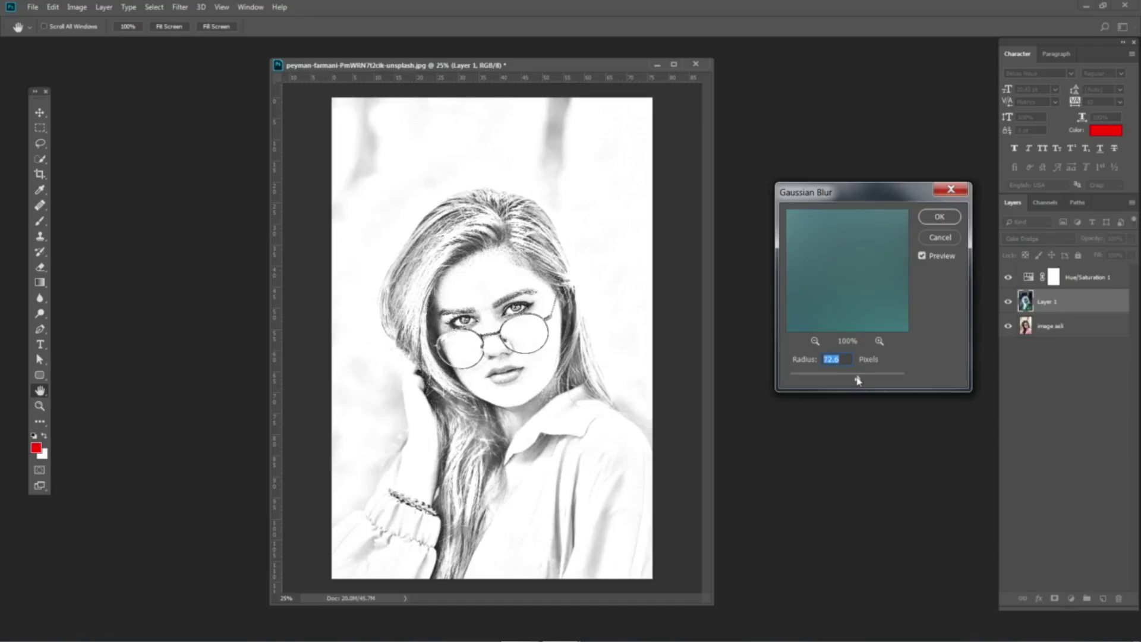
click(850, 381)
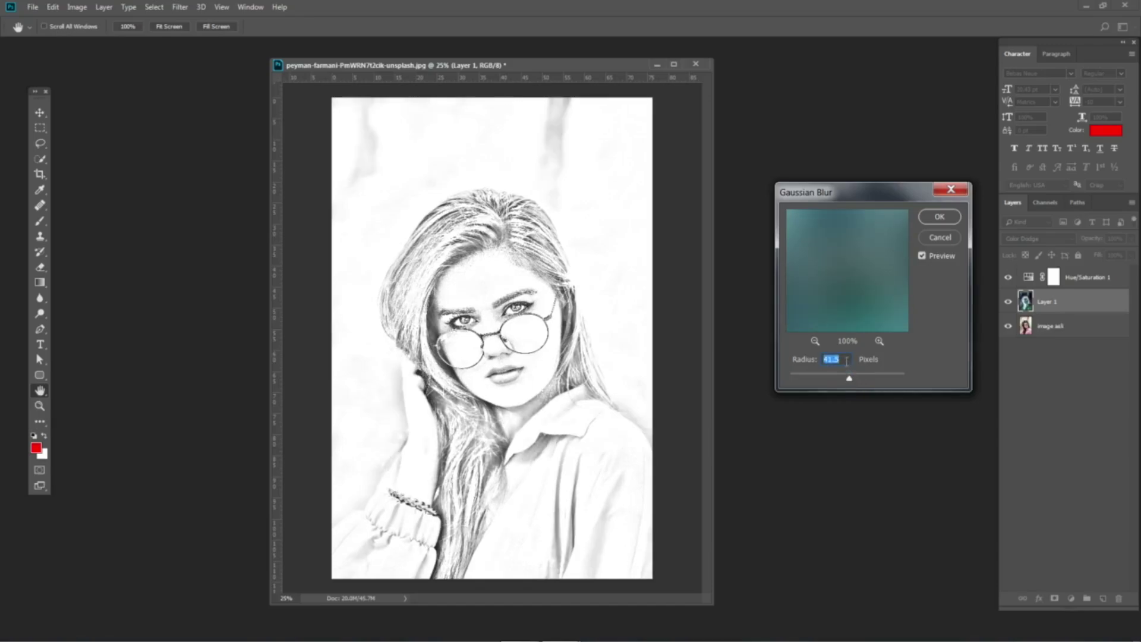
text(35)
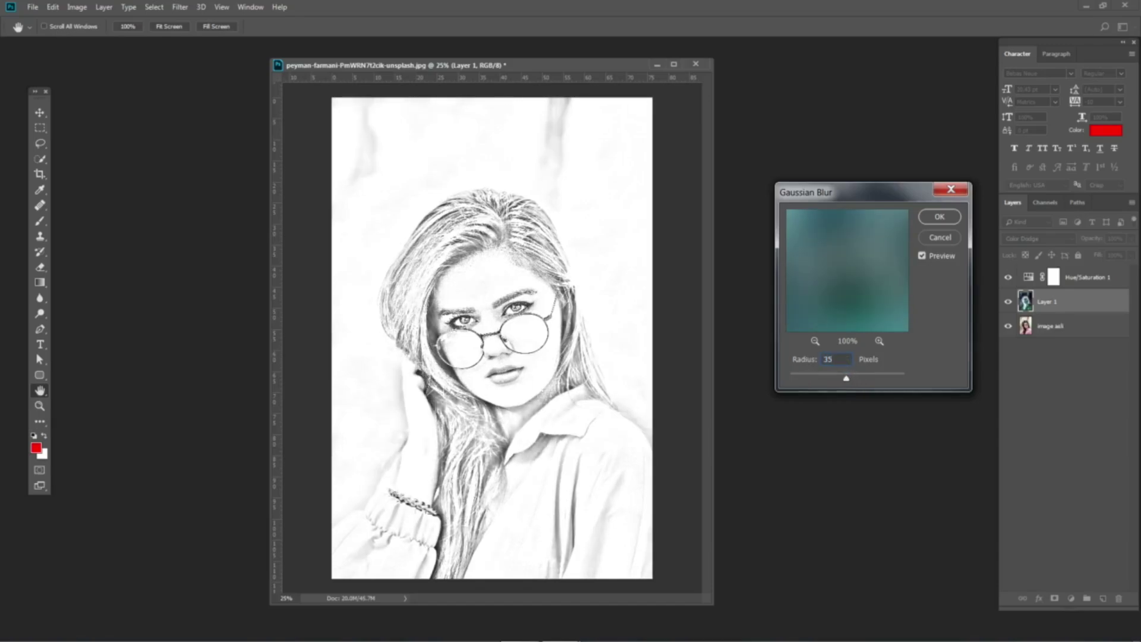
click(849, 380)
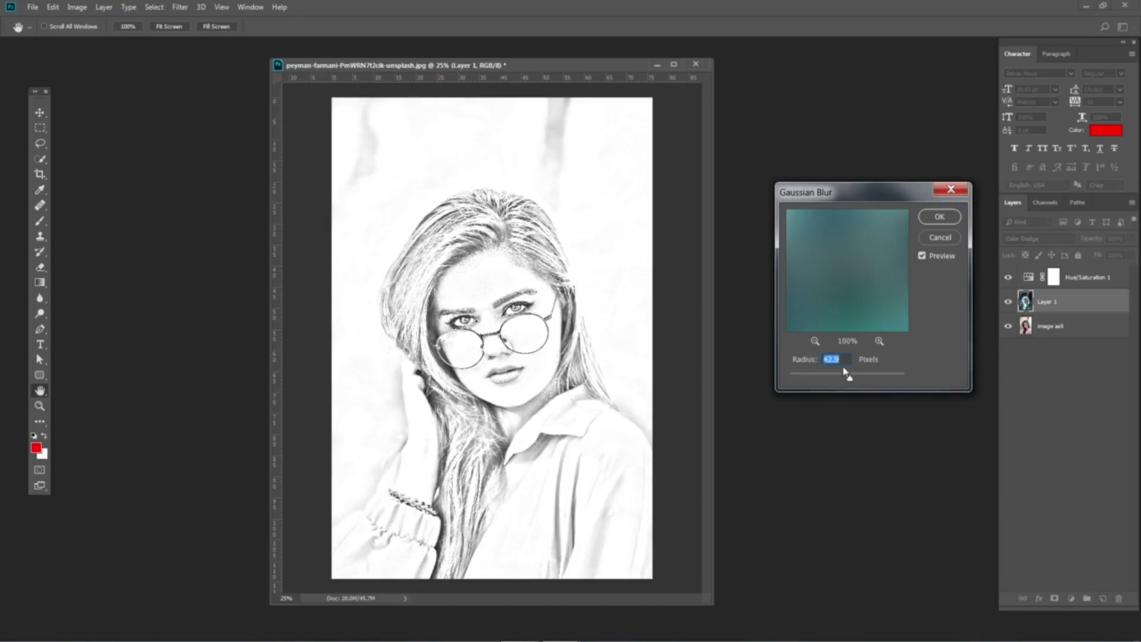
click(939, 217)
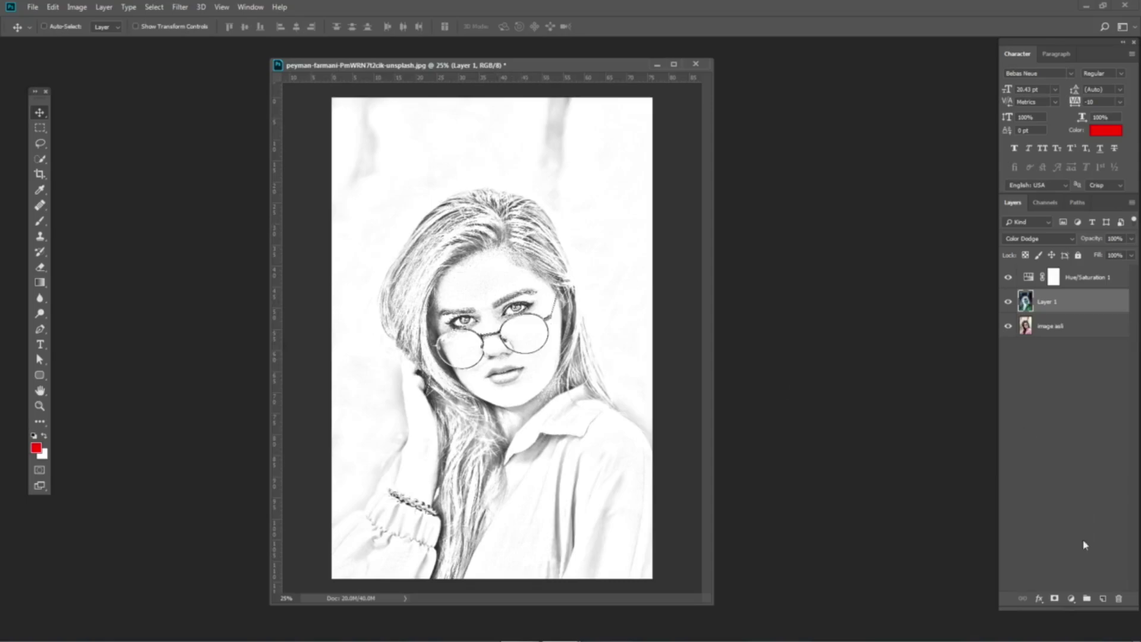
Add a Levels adjustment above Layer 1, raising the black input level to about 18 and darkening the midtones below 0.64.
click(1072, 600)
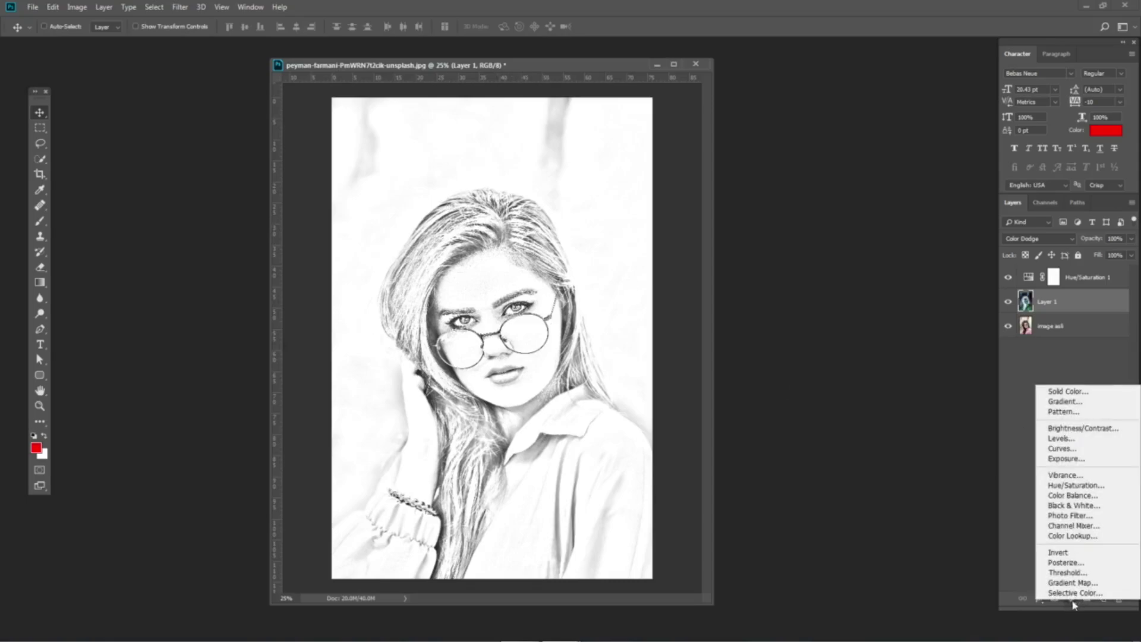
click(1075, 439)
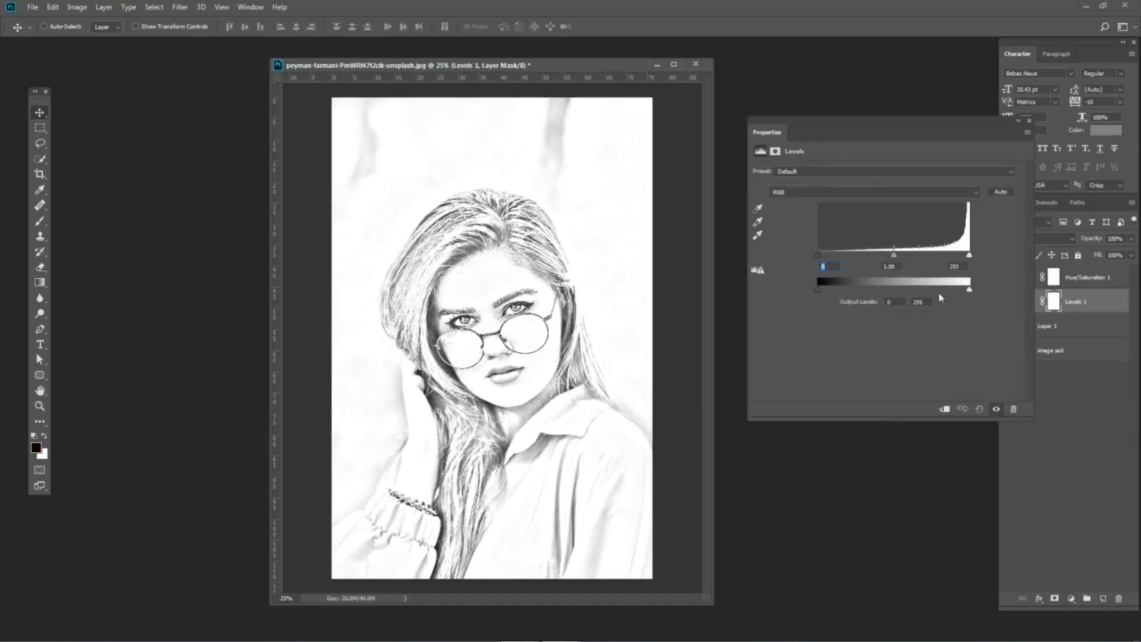
drag(895, 259, 920, 260)
drag(818, 254, 830, 258)
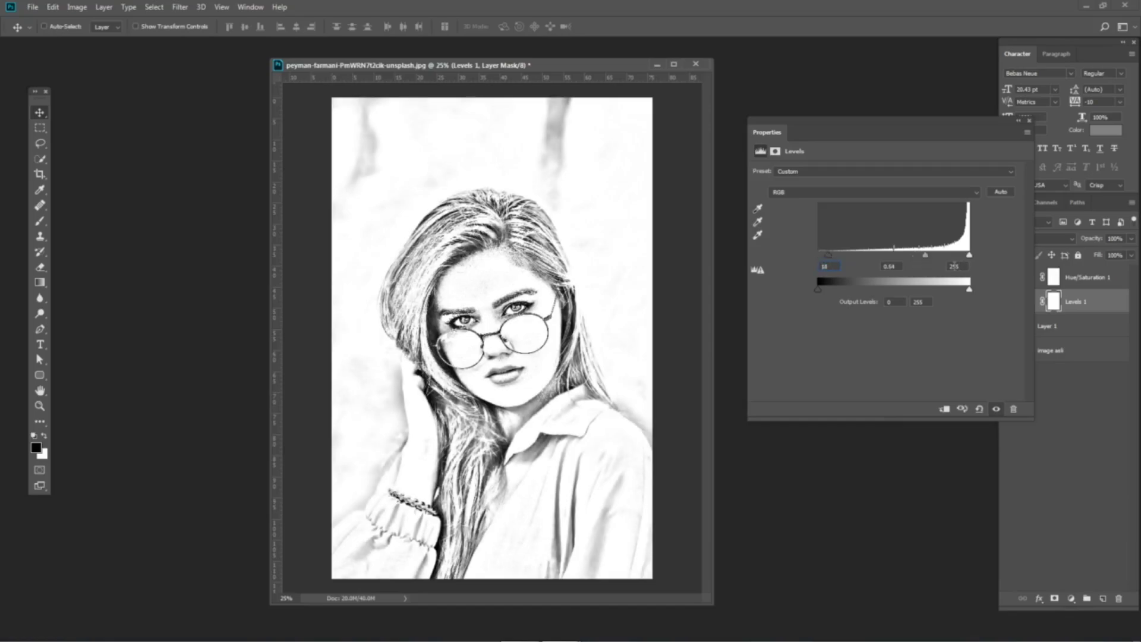
mouse_move(925, 255)
mouse_down()
mouse_move(914, 260)
mouse_move(930, 260)
mouse_up()
click(1030, 122)
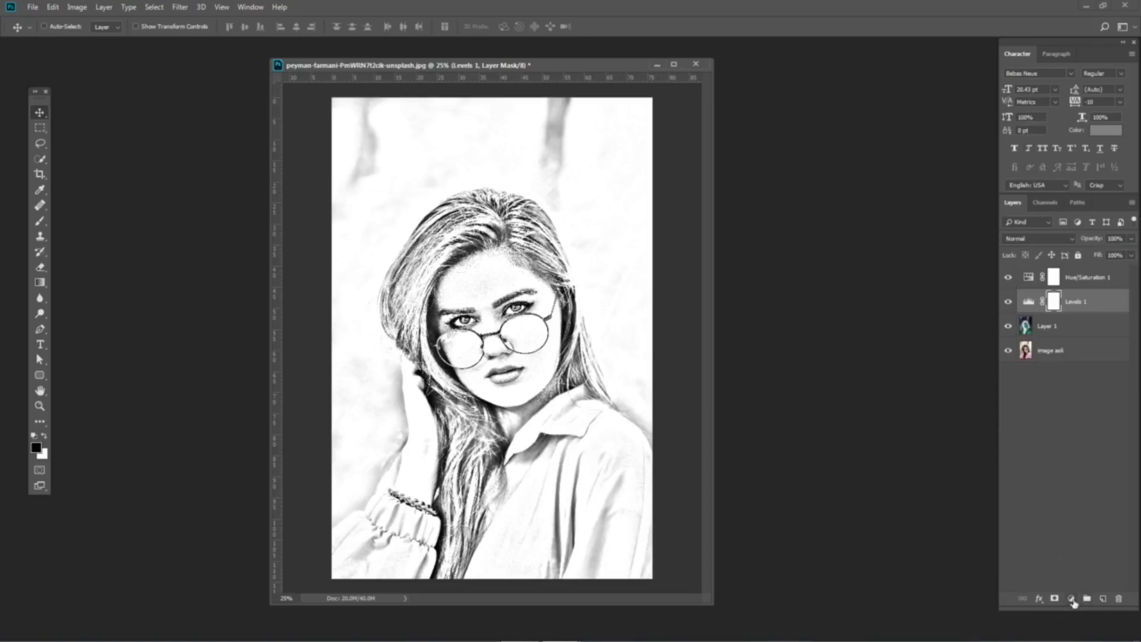
Add a Brightness/Contrast adjustment above Levels 1 and lower the brightness to about -39.
click(1071, 600)
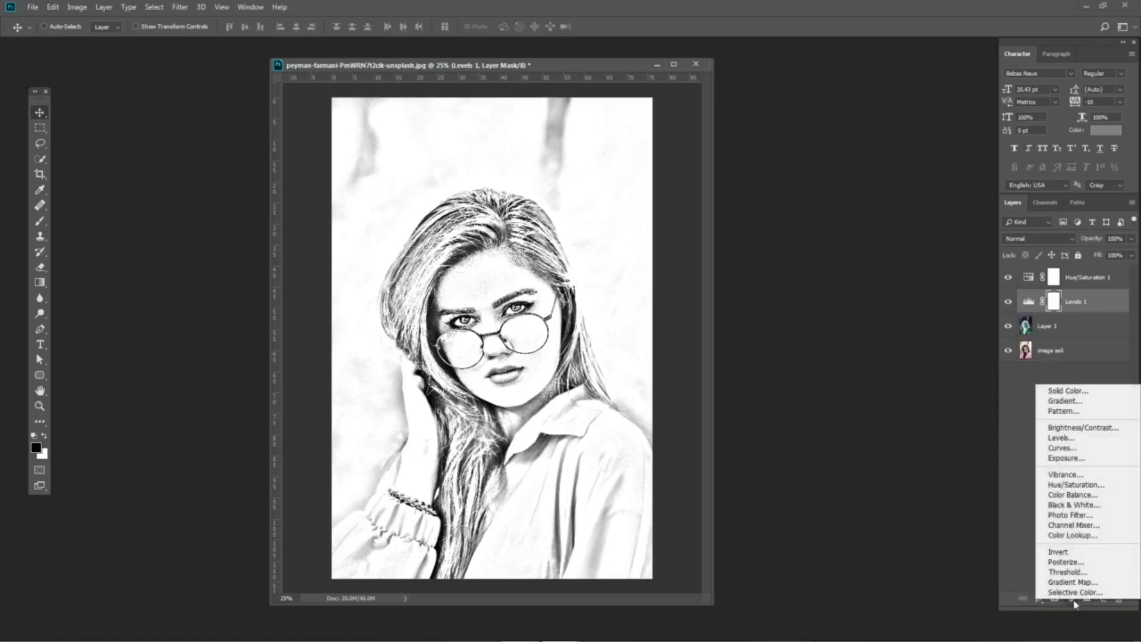
click(1070, 601)
click(1070, 601)
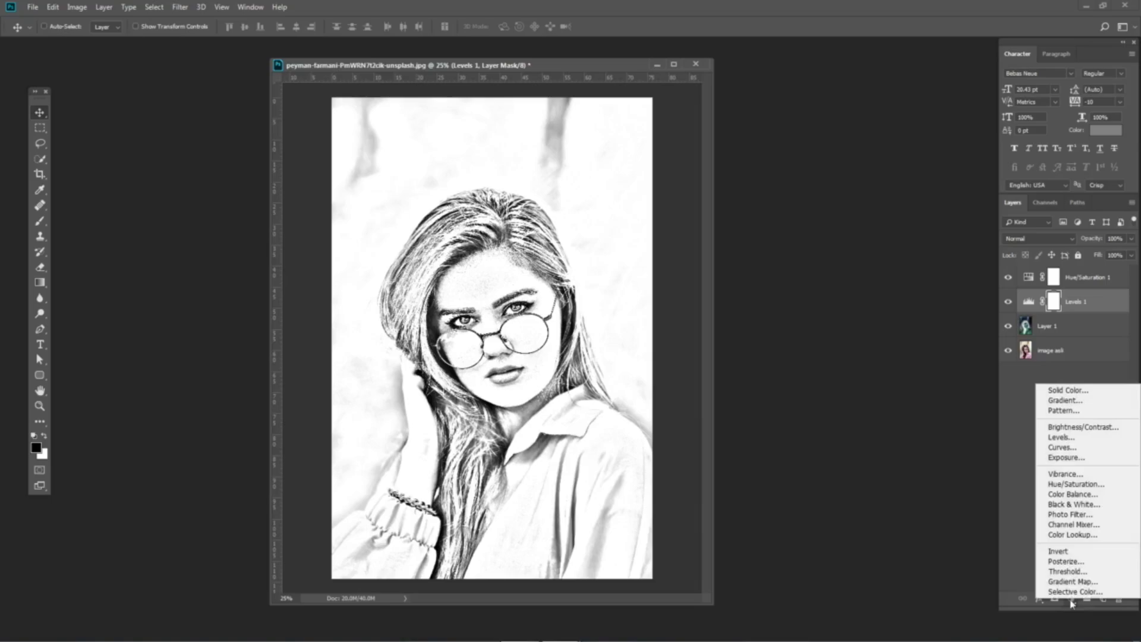
click(1086, 432)
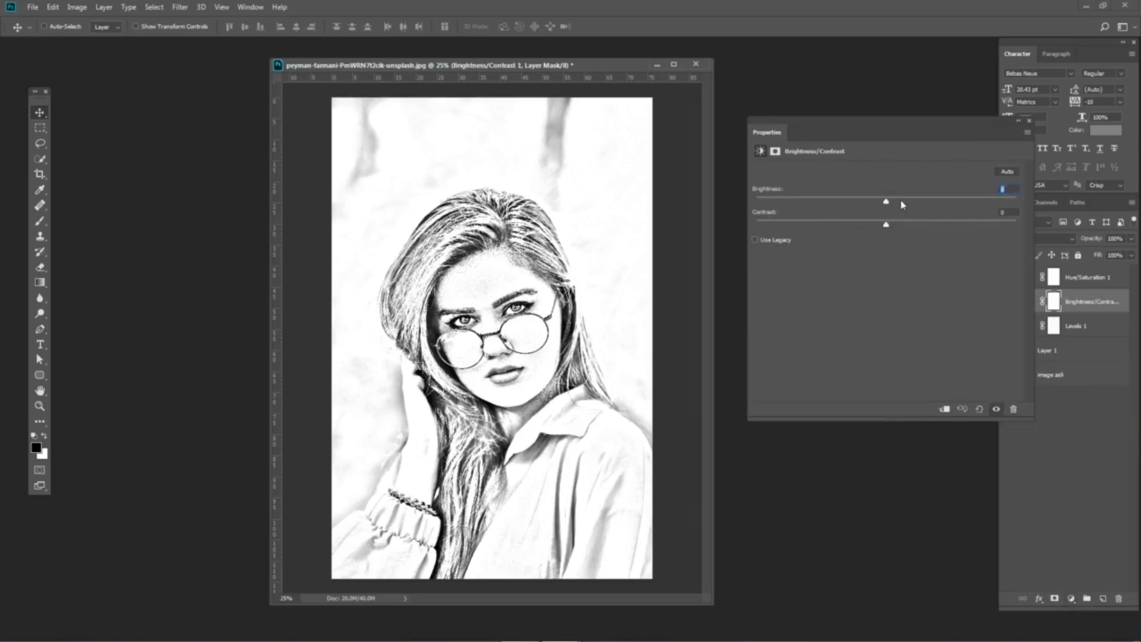
drag(886, 225, 854, 204)
key(ctrl+z)
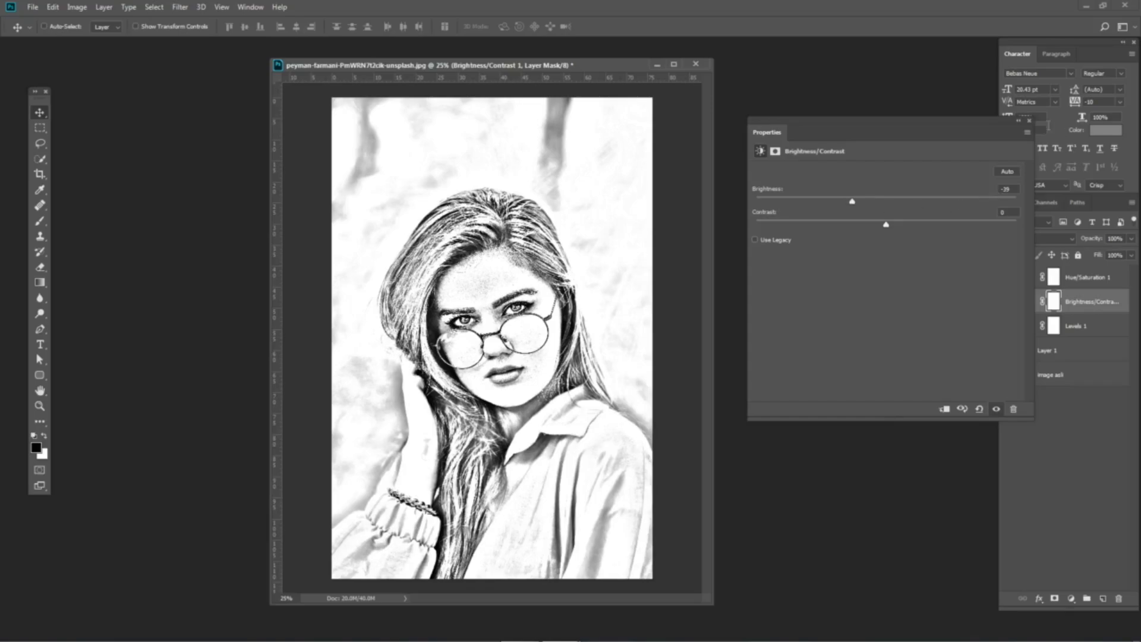
click(1029, 121)
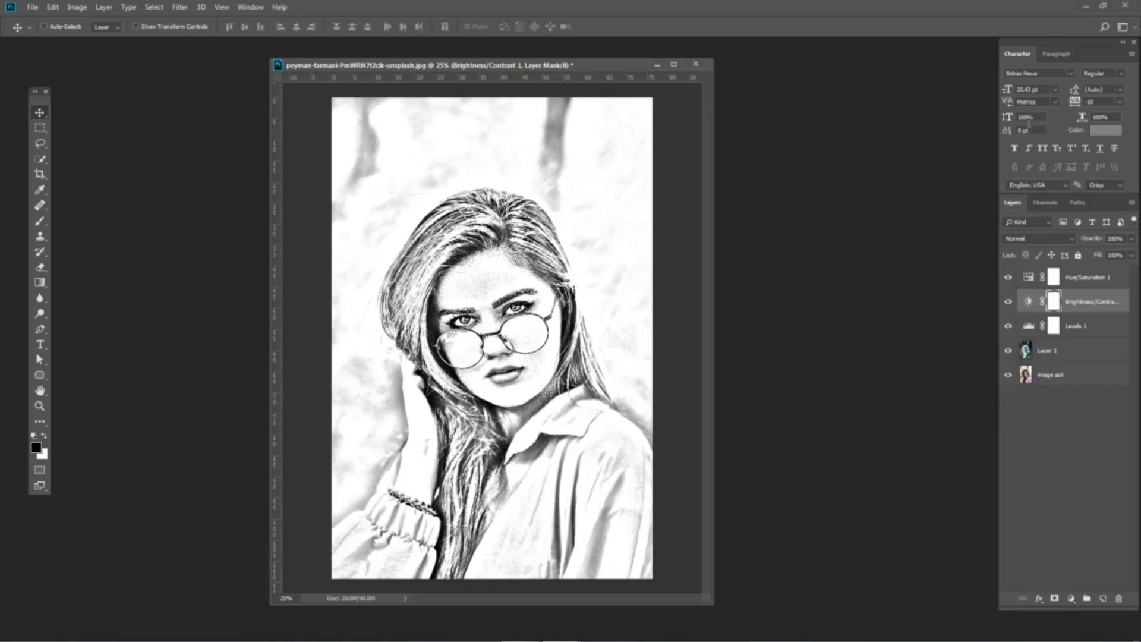
Group all layers from image asli through Hue/Saturation 1 and rename the group edit 1.
click(1062, 380)
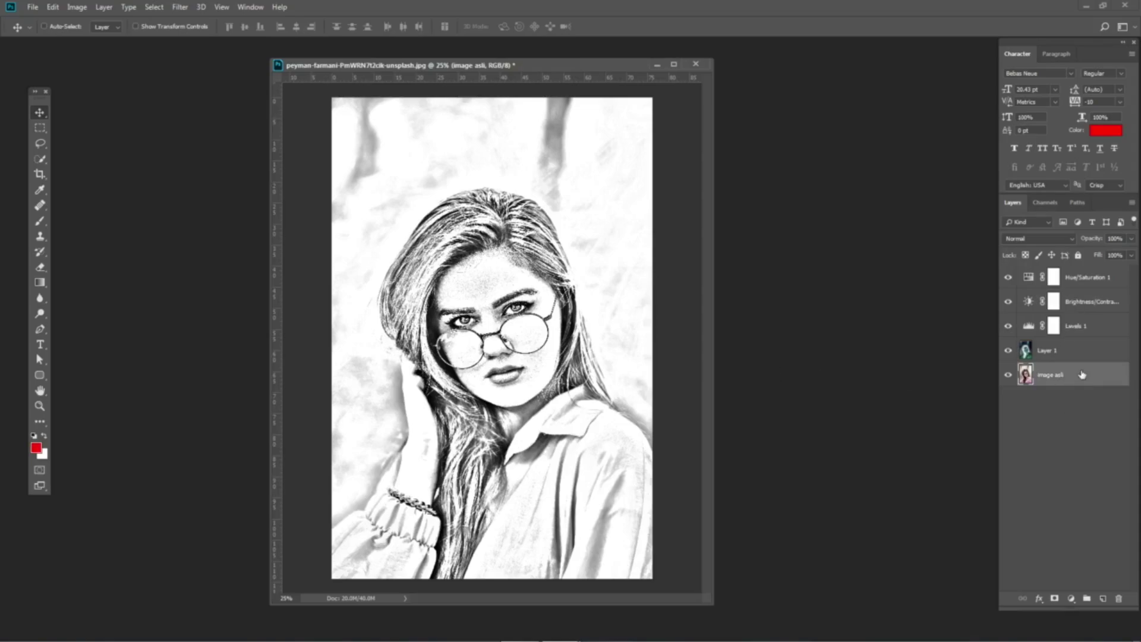
shift+click(1087, 278)
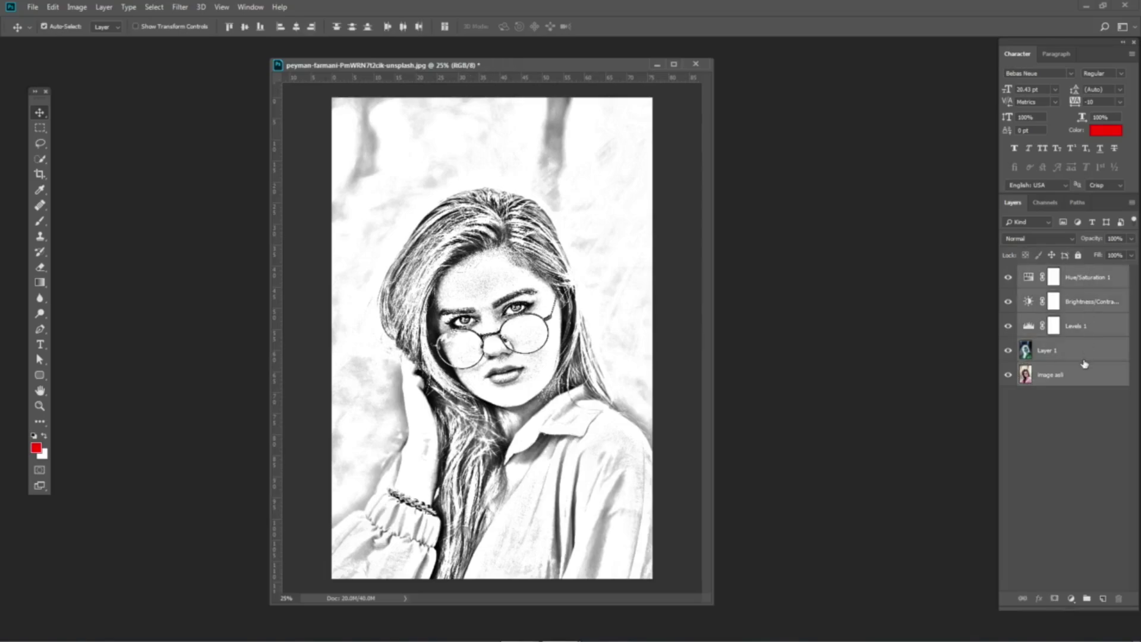
key(ctrl+g)
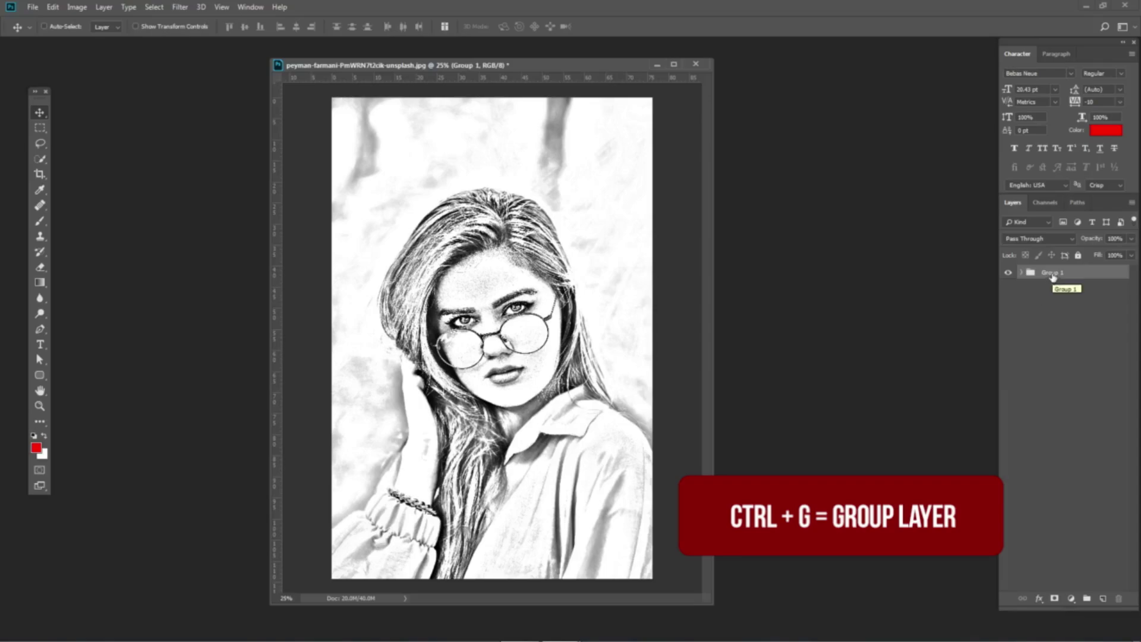
double_click(1052, 273)
text(sdit 1)
key(Return)
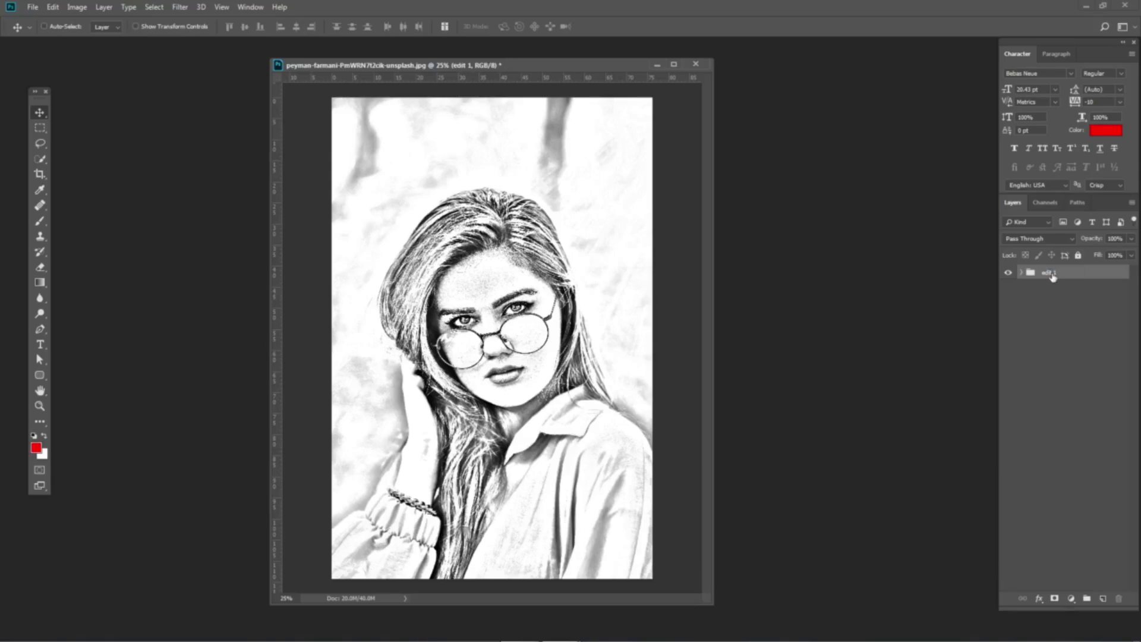
click(1021, 273)
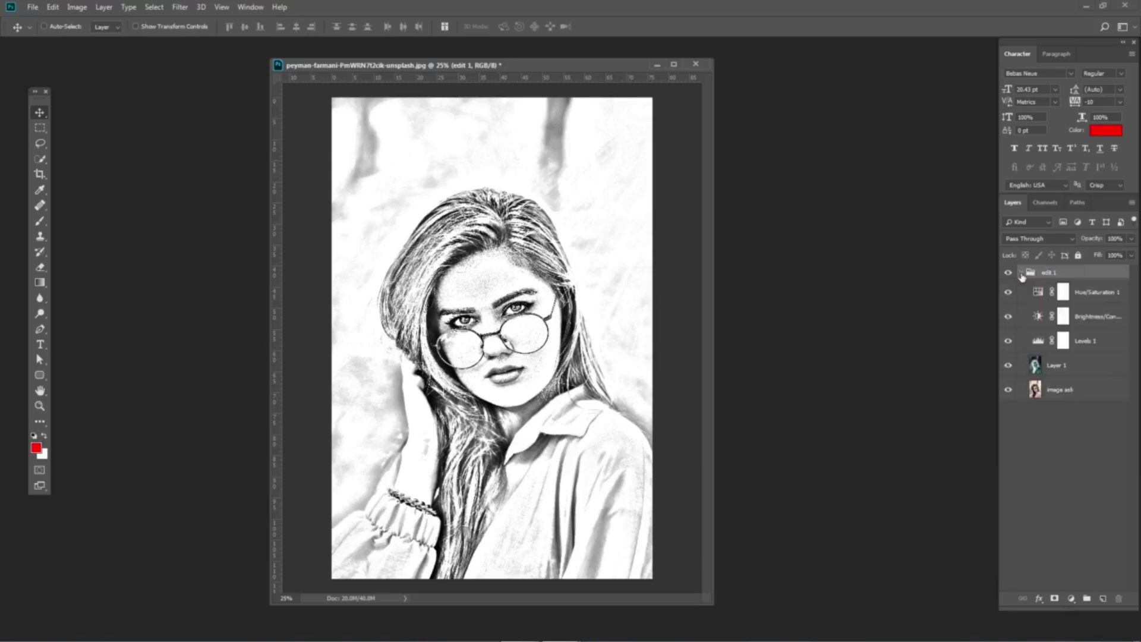
click(1021, 272)
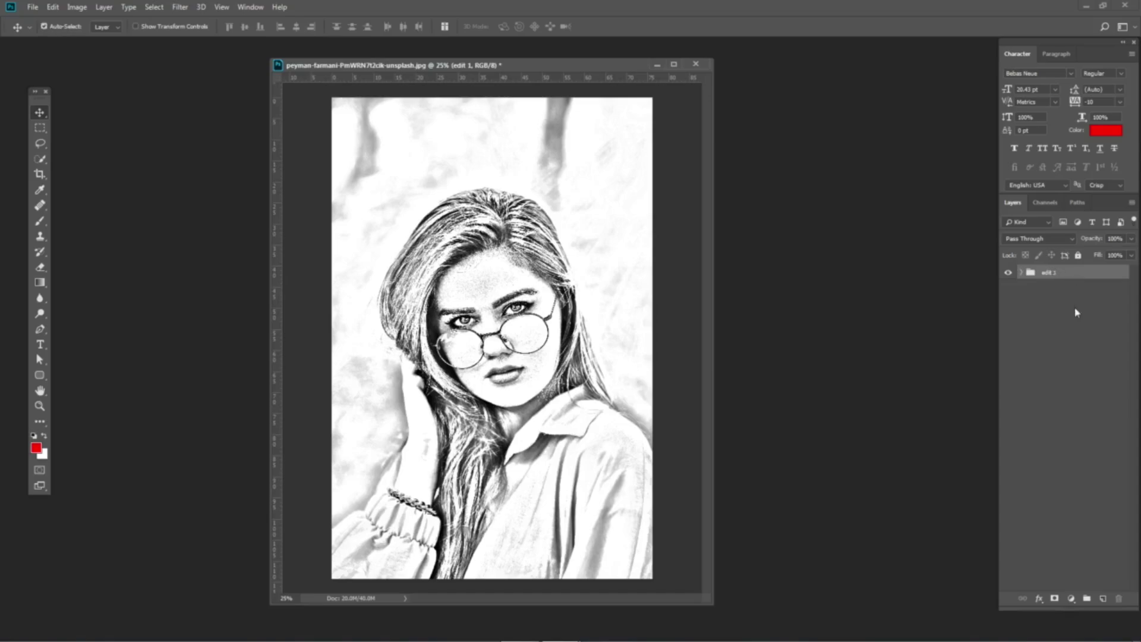
Duplicate the edit 1 group, merge the copy into a single layer and rename it edit 2.
key(ctrl+j)
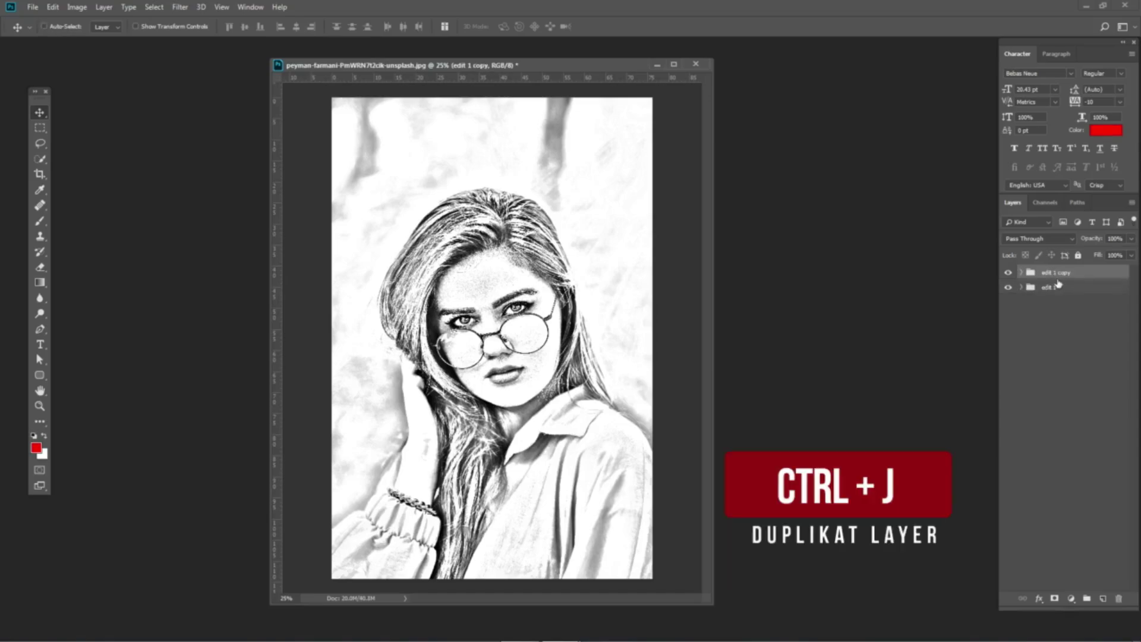
right_click(1058, 275)
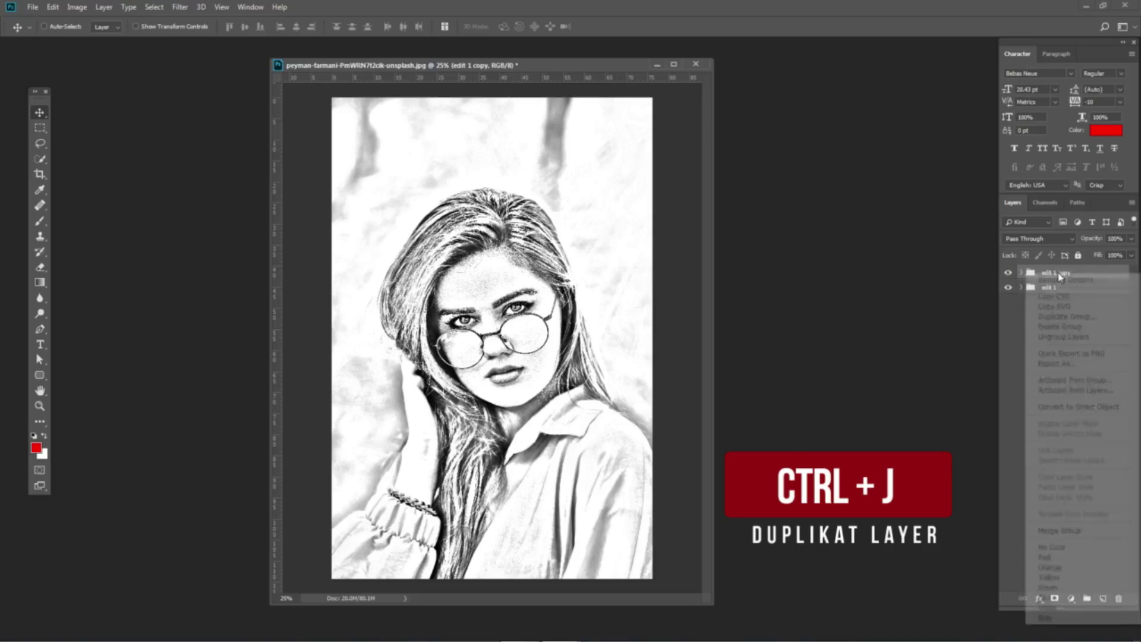
click(1055, 531)
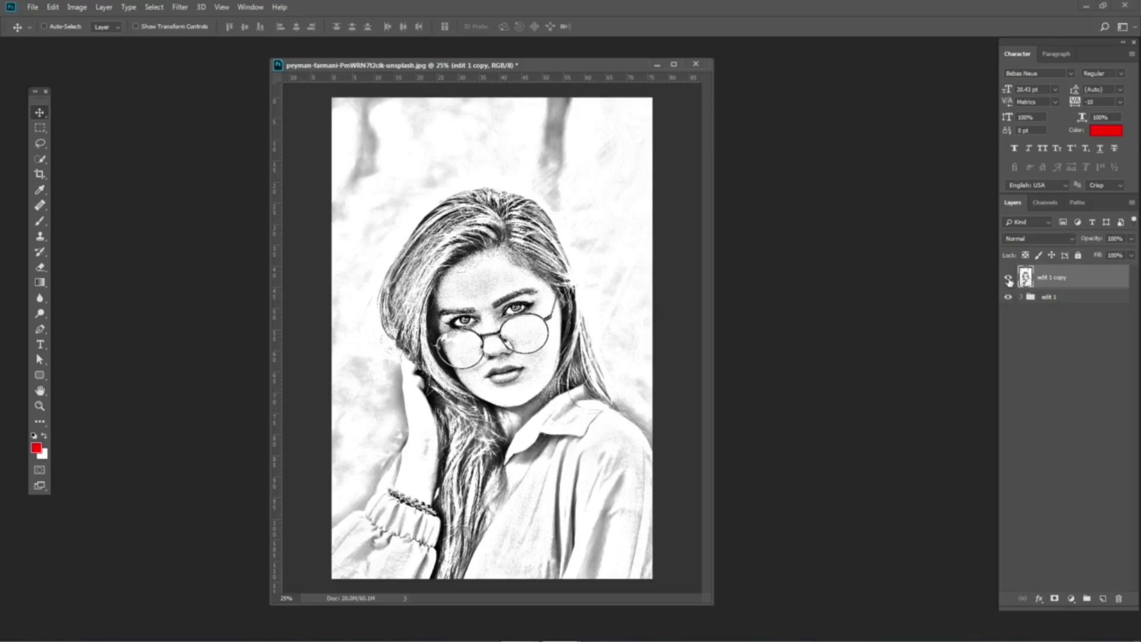
double_click(1051, 278)
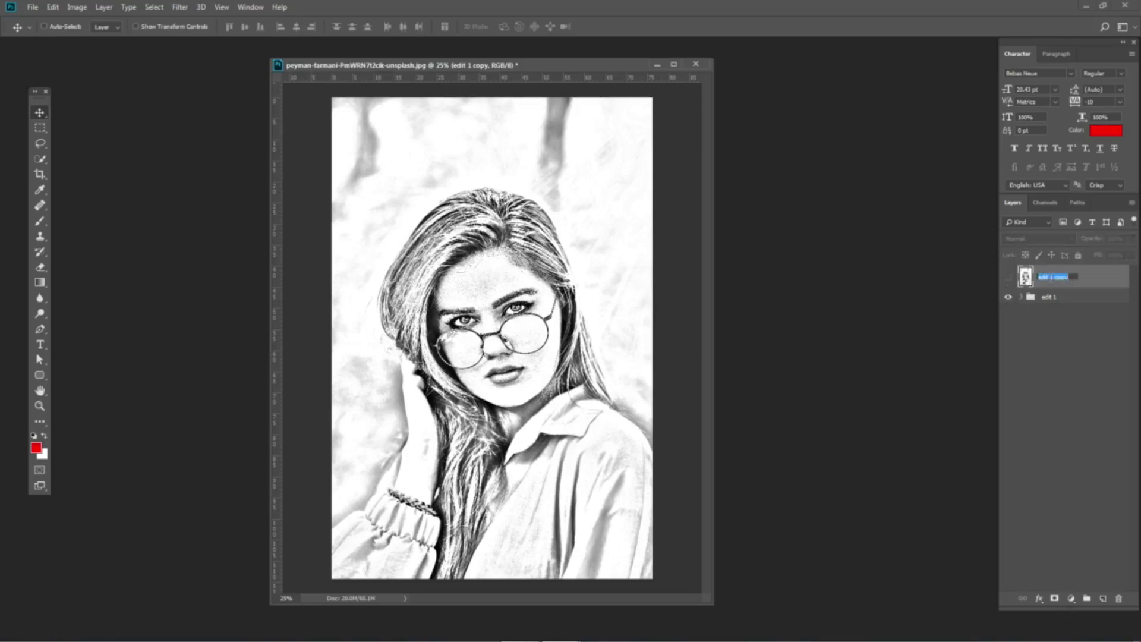
text(edit 2)
key(Return)
Enlarge the document window slightly, show the edit 2 layer and convert it to a Smart Object.
scroll(526, 316, up, 3)
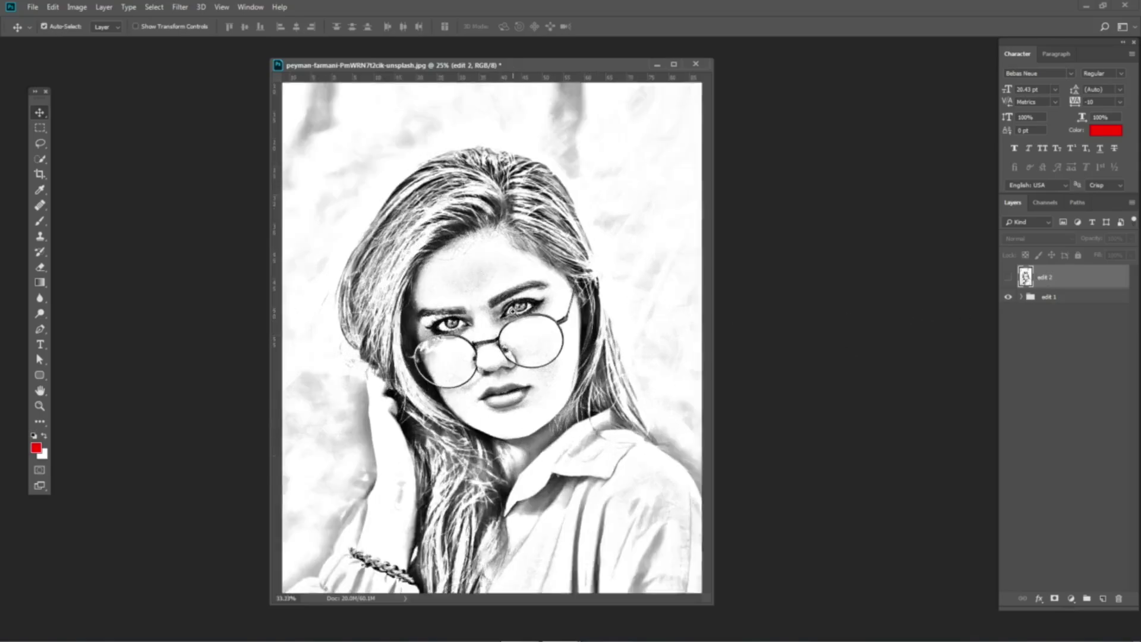
scroll(498, 323, up, 1)
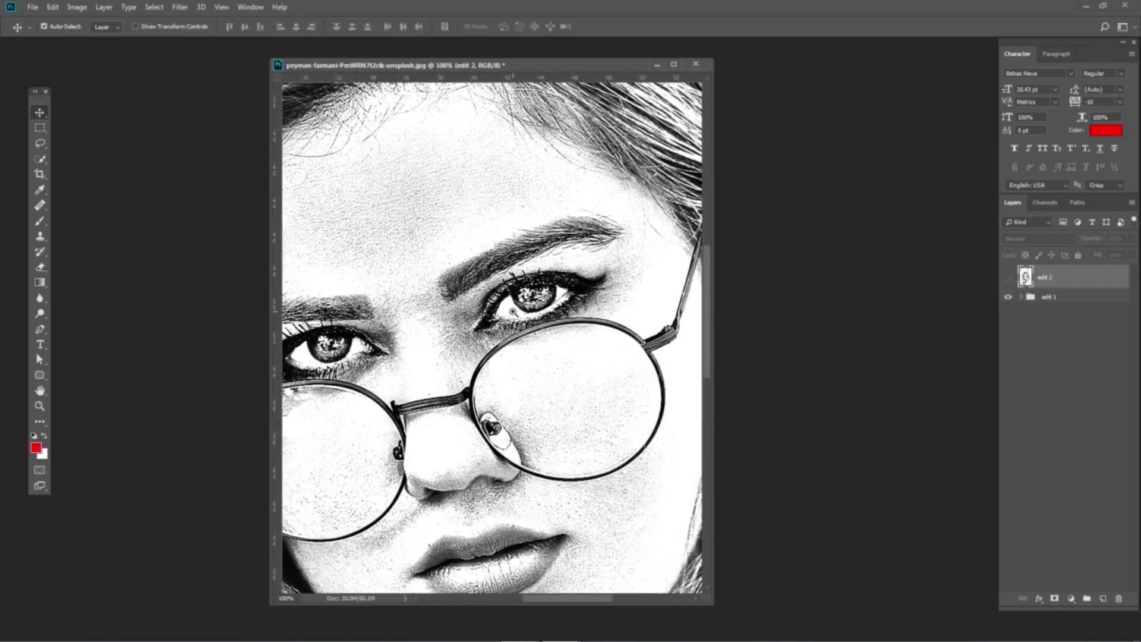
scroll(513, 311, down, 4)
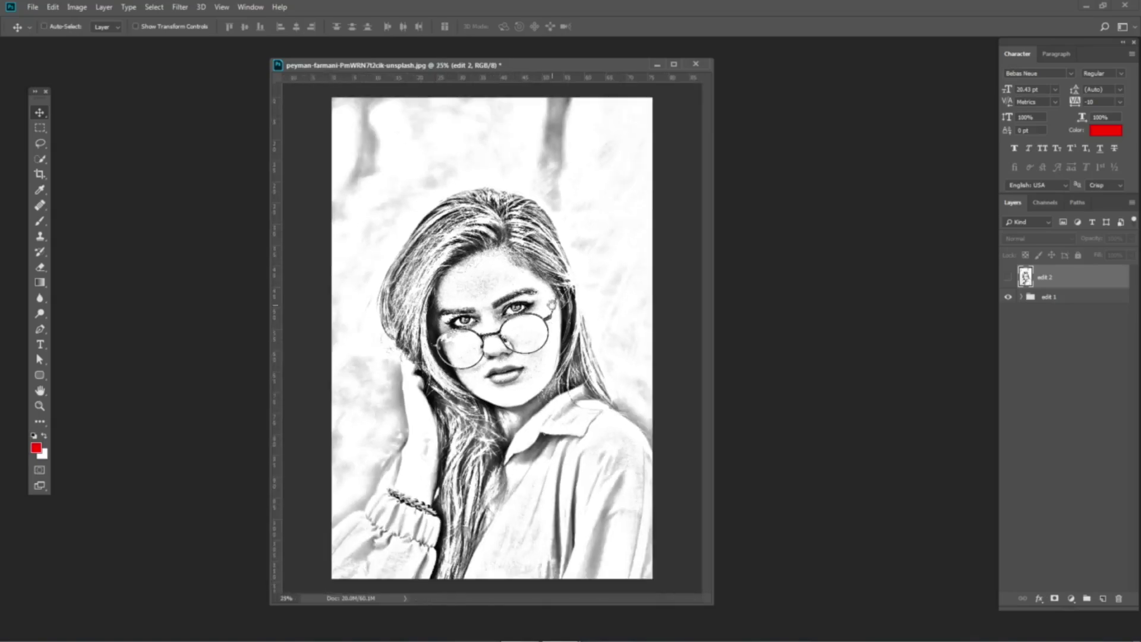
drag(712, 604, 737, 613)
click(1007, 277)
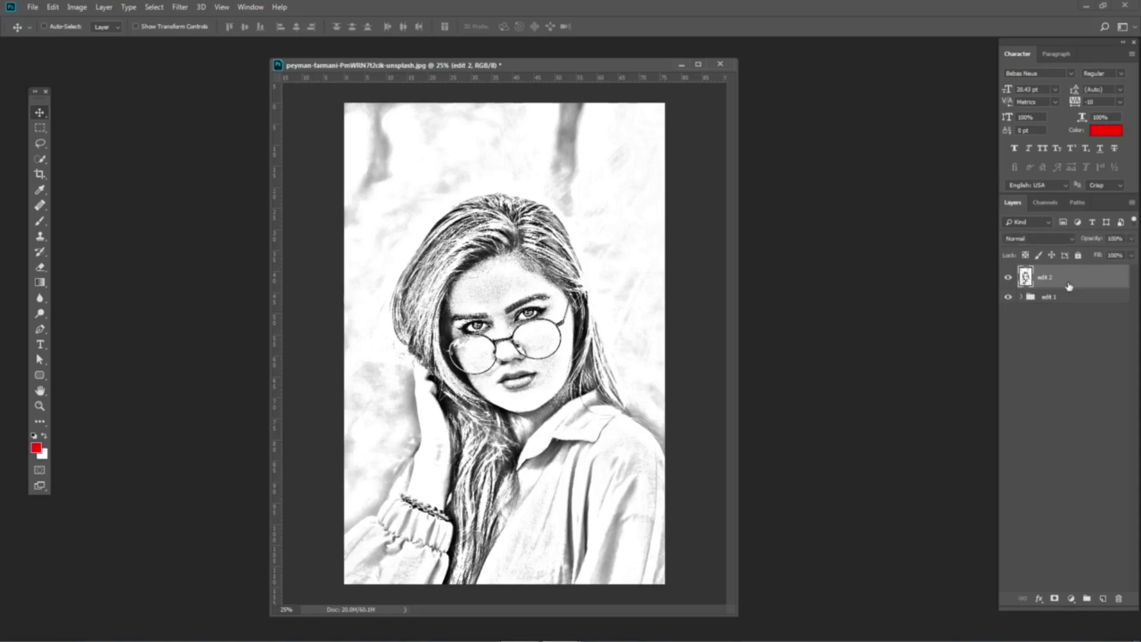
right_click(1068, 287)
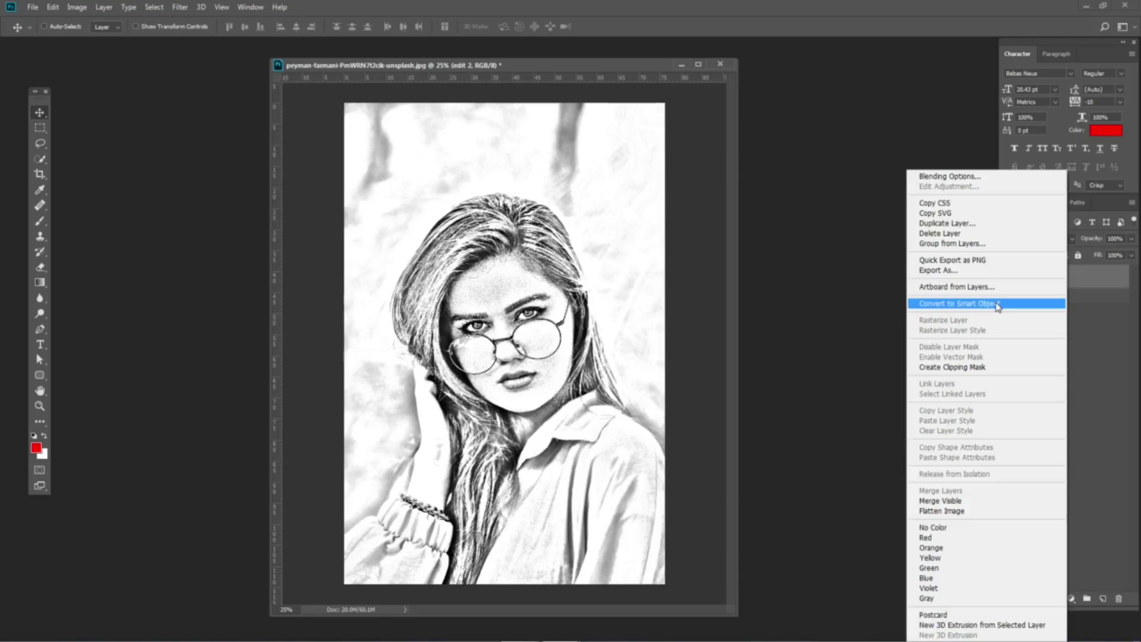
click(999, 304)
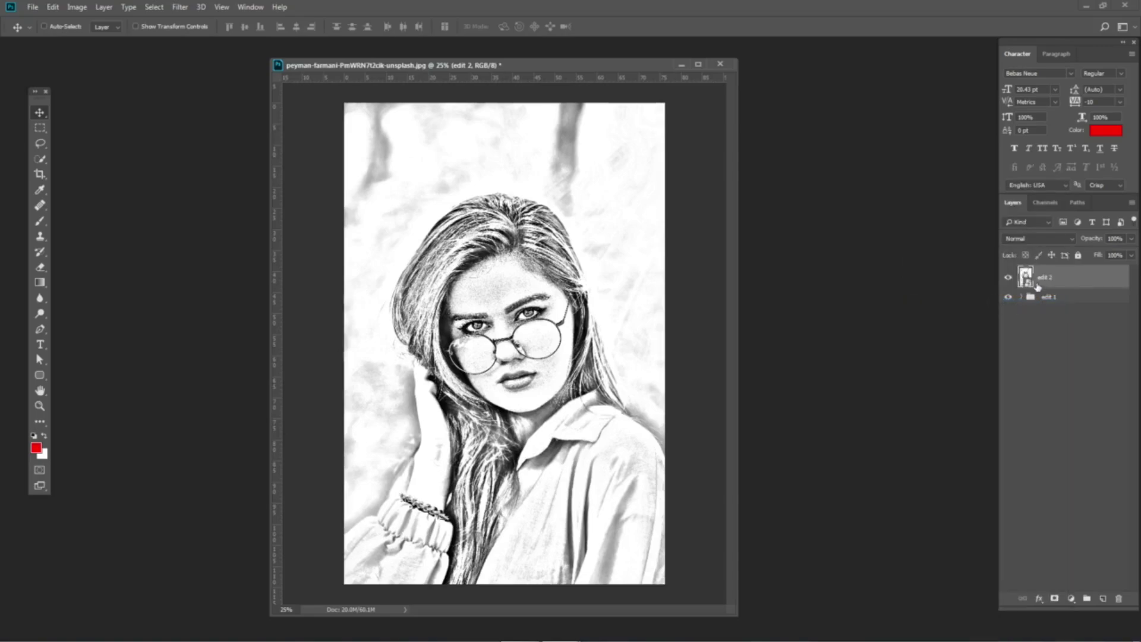
Apply an Add Noise filter to edit 2 with an amount of about 8.21%, Uniform distribution and Monochromatic enabled.
click(180, 8)
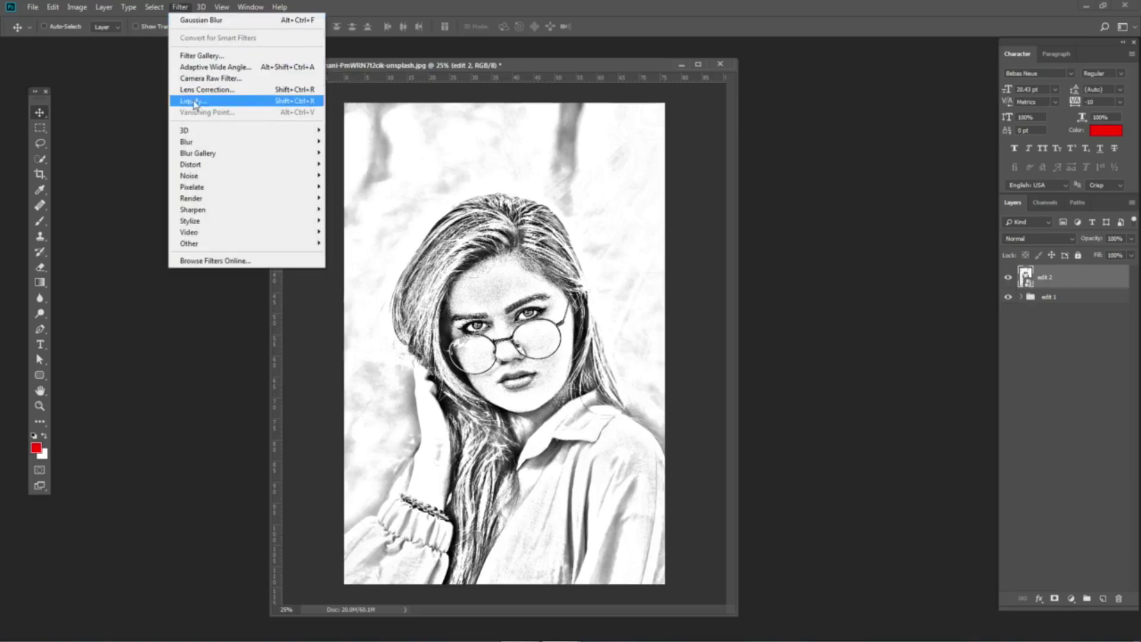
mouse_move(210, 180)
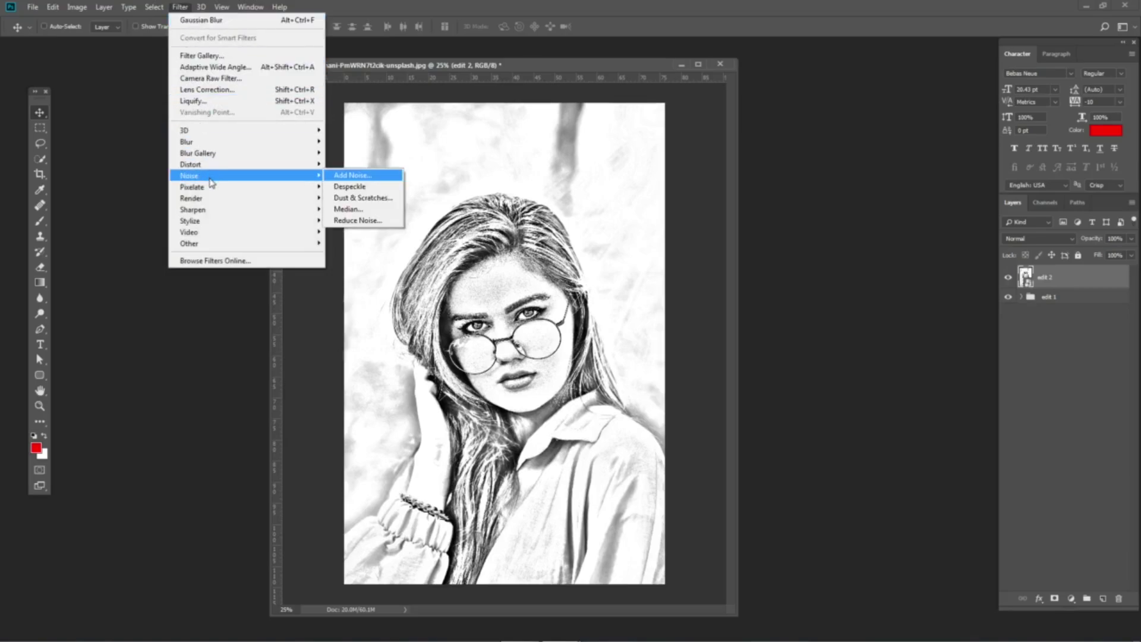
click(348, 176)
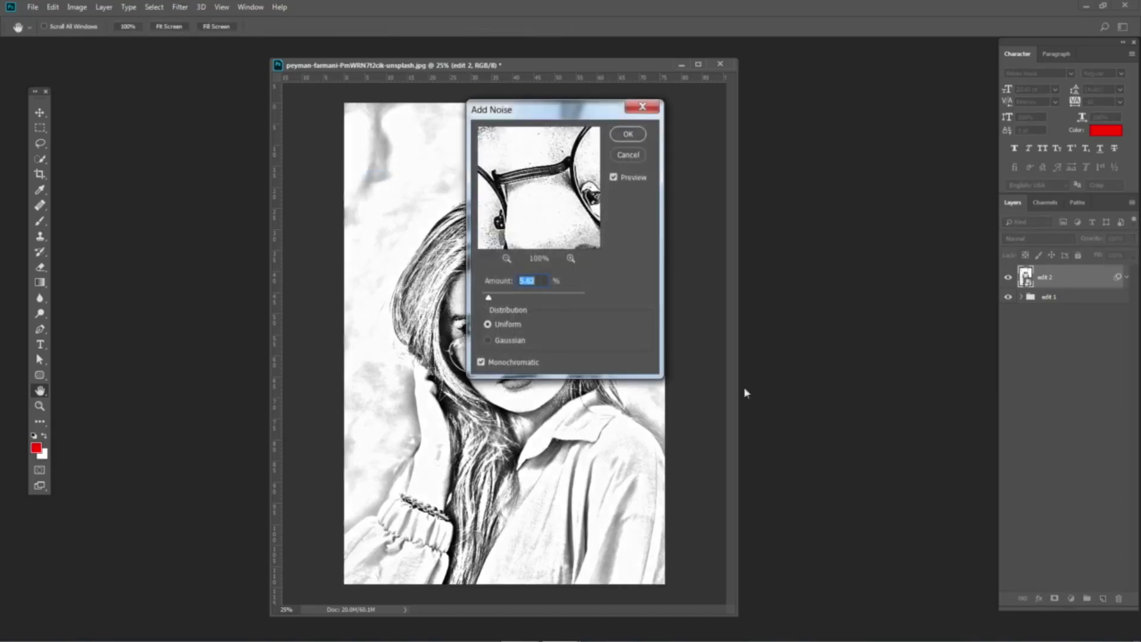
drag(557, 121, 845, 130)
scroll(502, 376, up, 3)
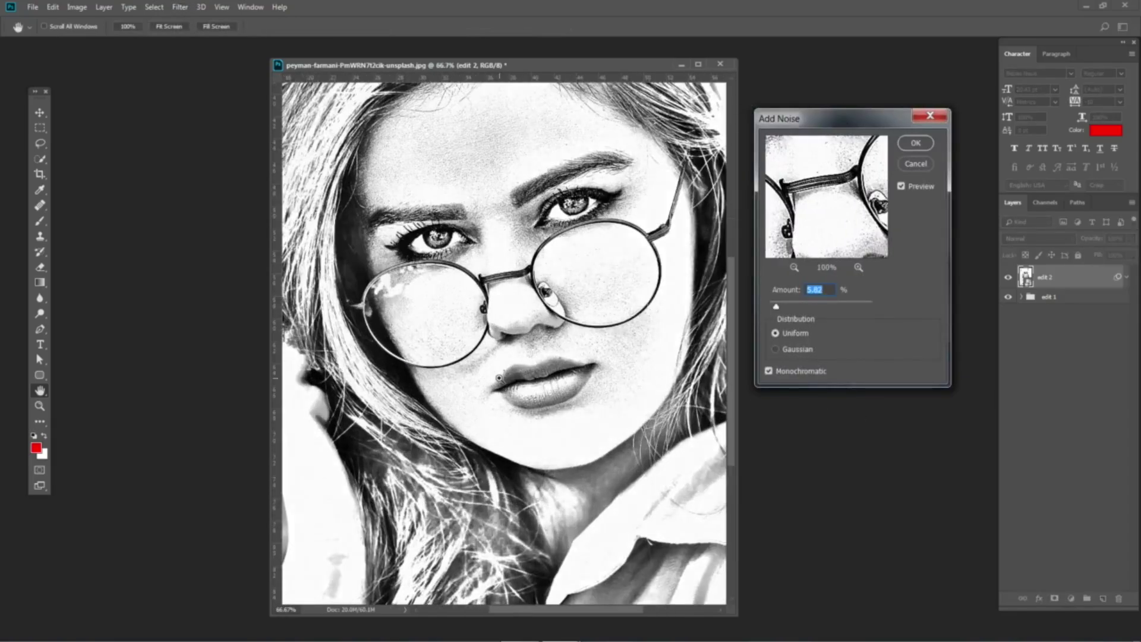
click(769, 372)
scroll(577, 264, up, 2)
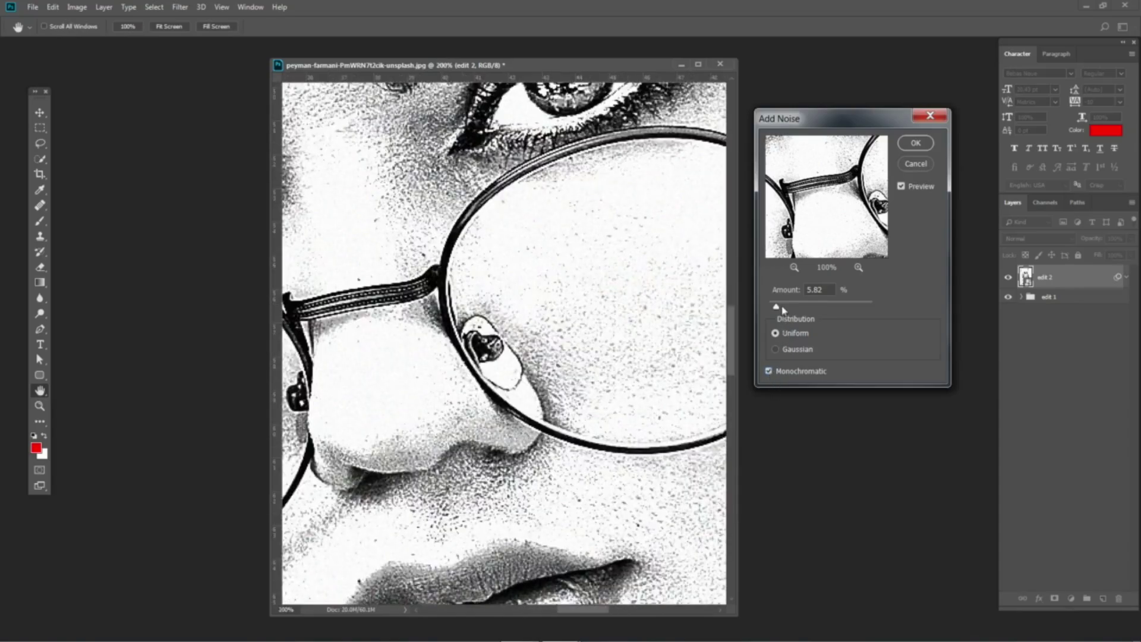
click(784, 306)
click(768, 372)
drag(791, 309, 779, 308)
alt+click(643, 291)
alt+click(643, 291)
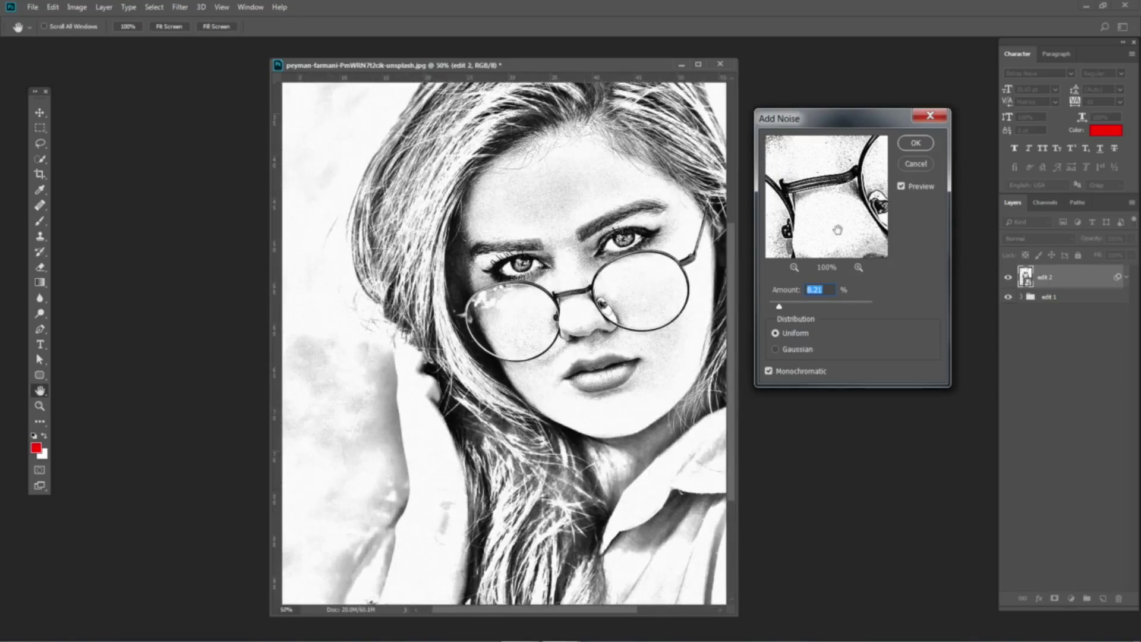
click(917, 144)
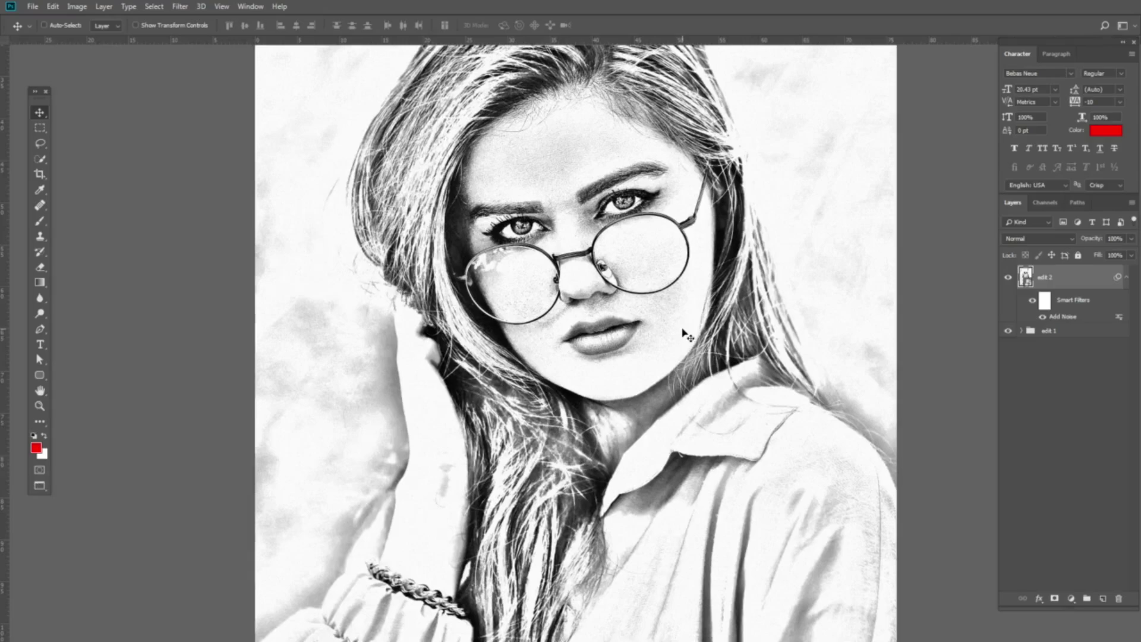
Apply a Smart Sharpen filter to edit 2 with Amount 100%, Radius 3.4 px, Reduce Noise 45% and Remove set to Gaussian Blur.
scroll(684, 336, up, 3)
scroll(683, 335, right, 3)
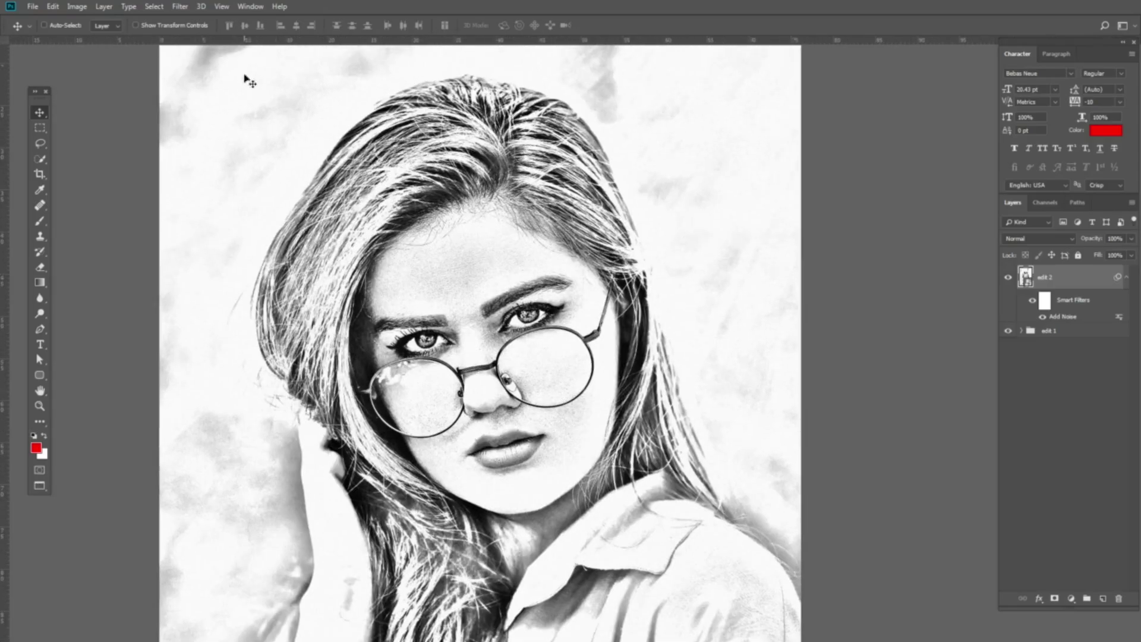
click(181, 7)
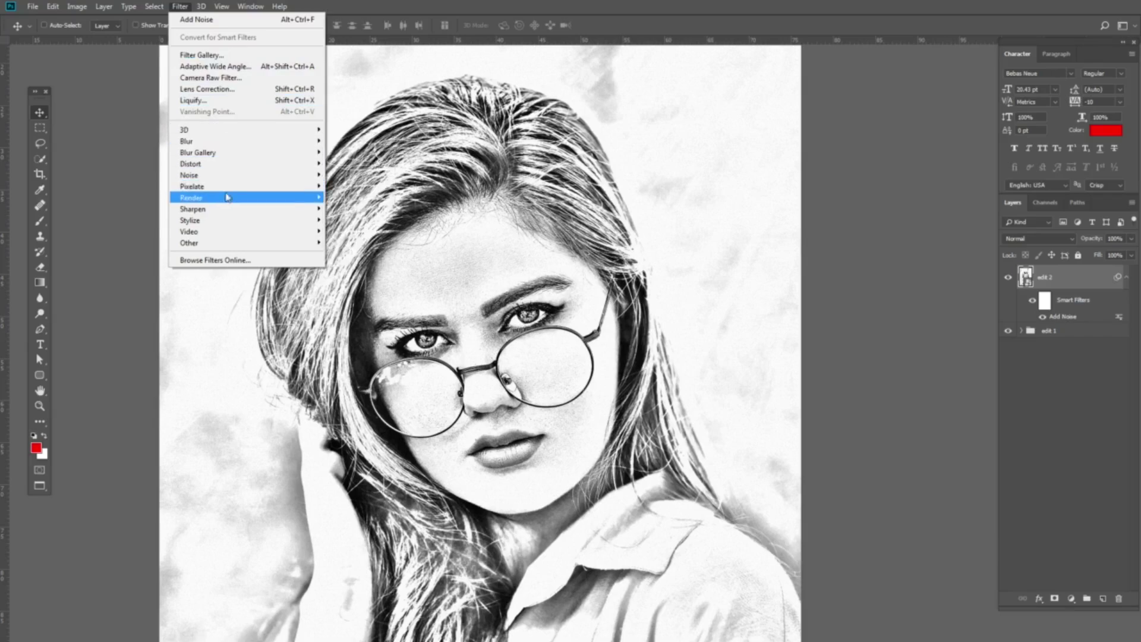
mouse_move(237, 209)
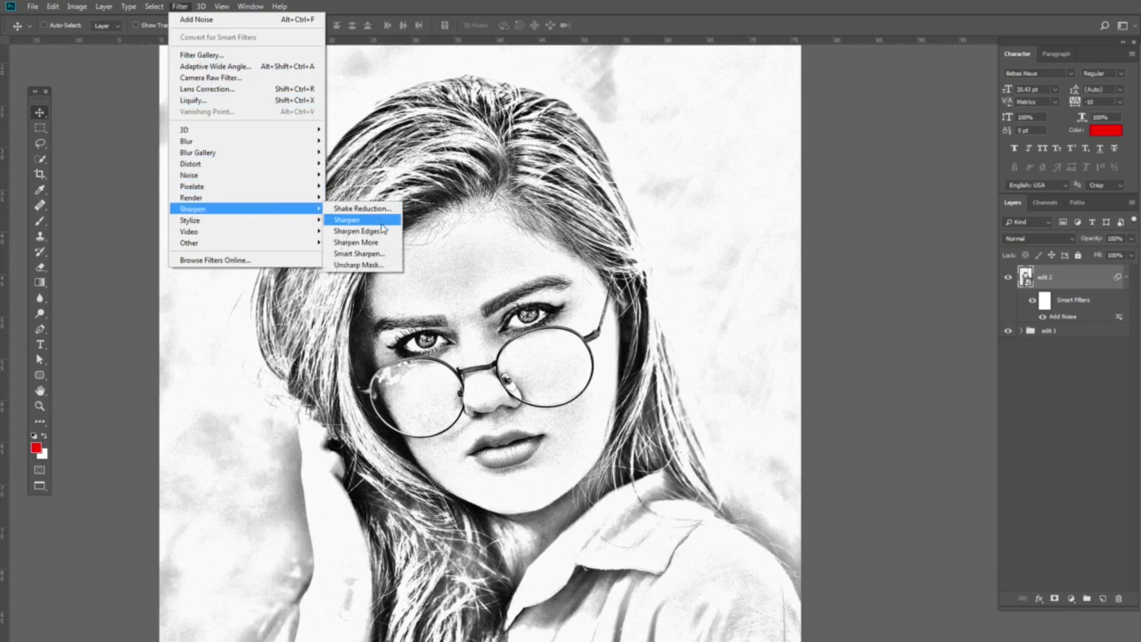
click(381, 258)
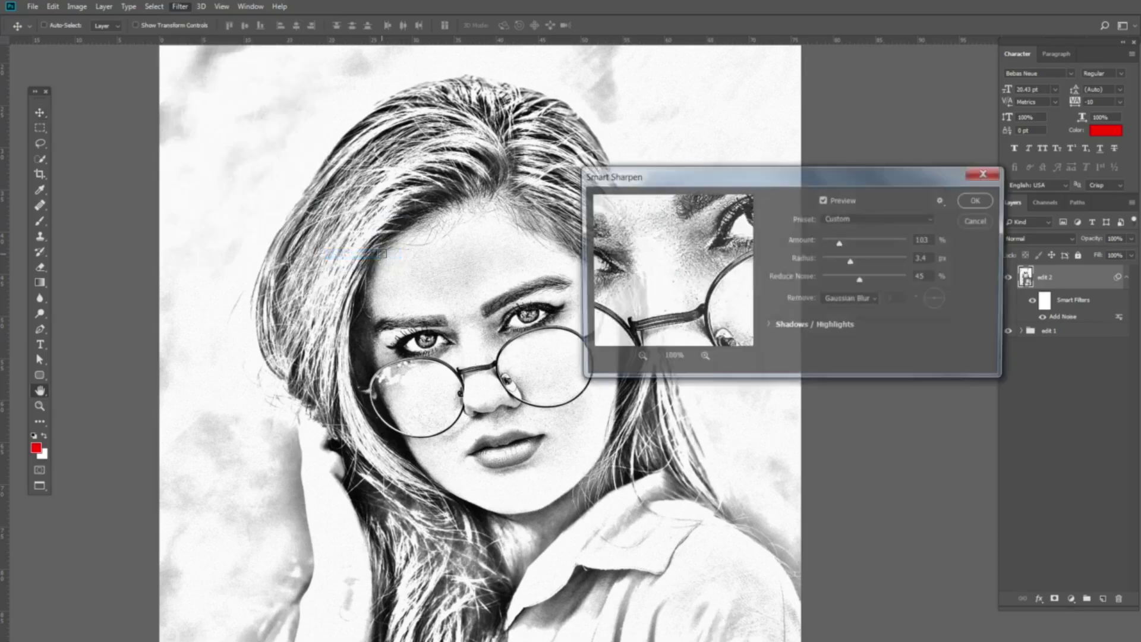
drag(830, 183, 845, 90)
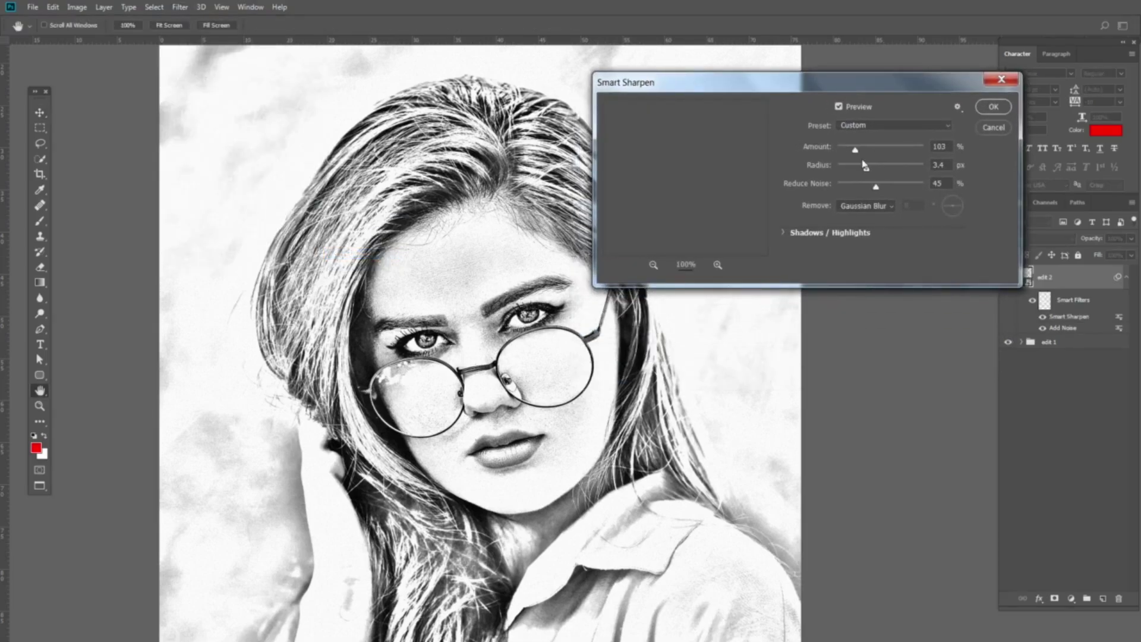
click(931, 147)
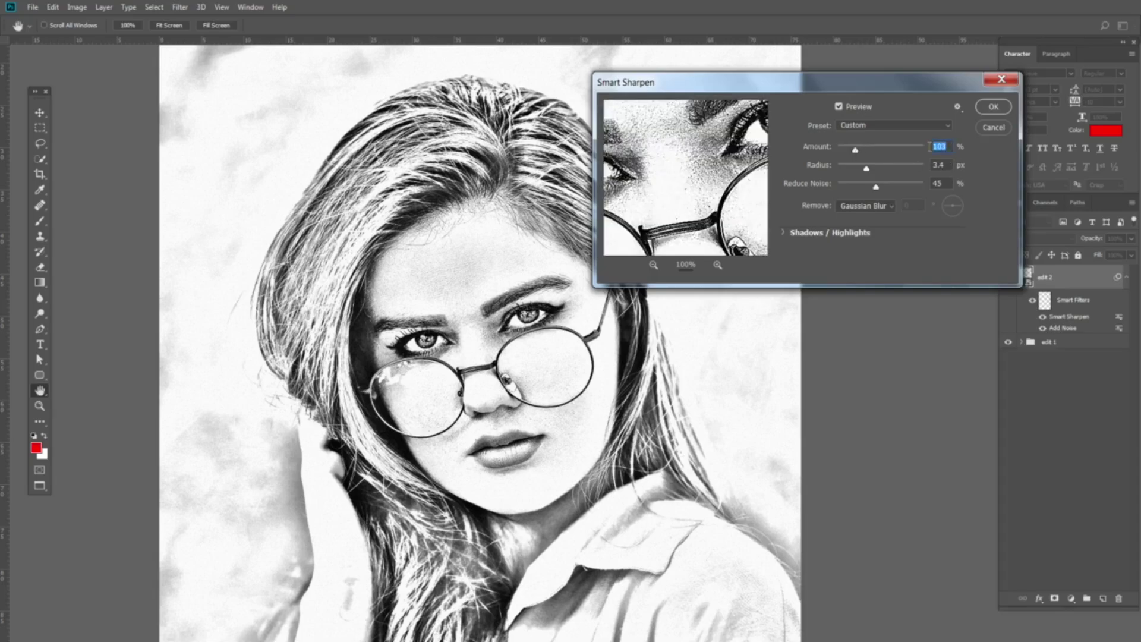
text(90)
drag(854, 154, 870, 154)
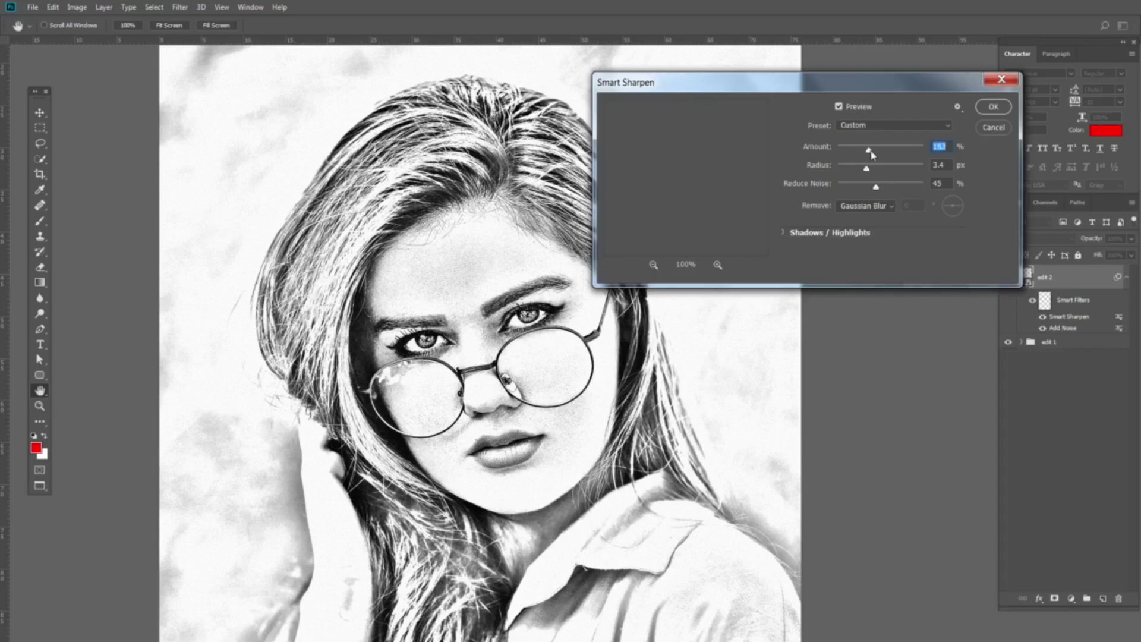
drag(869, 153, 864, 155)
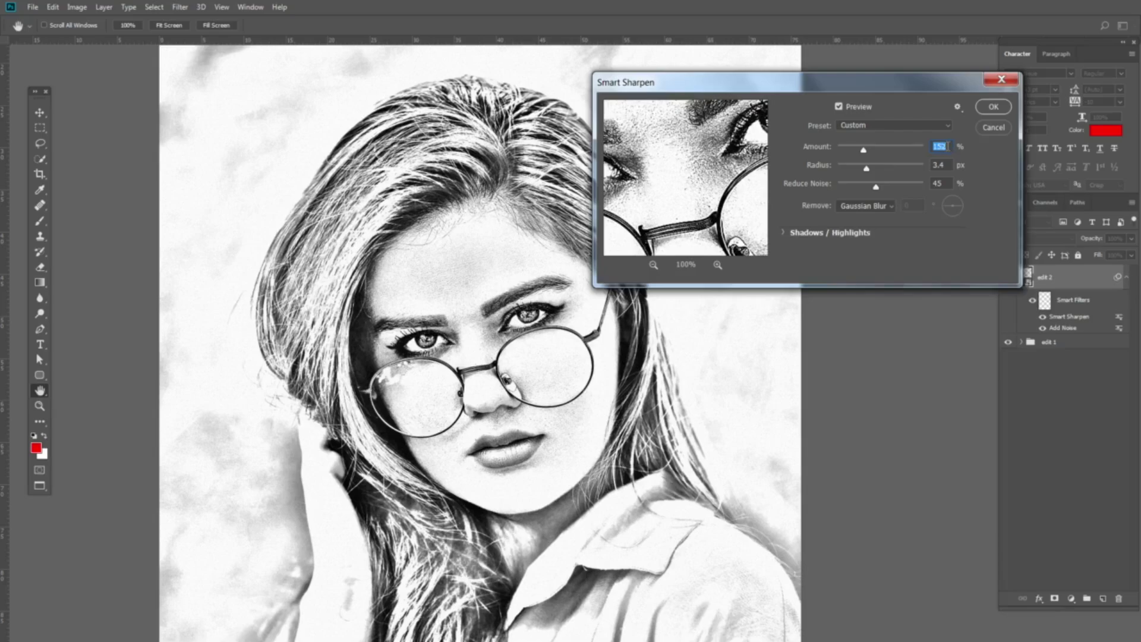
text(100)
click(991, 107)
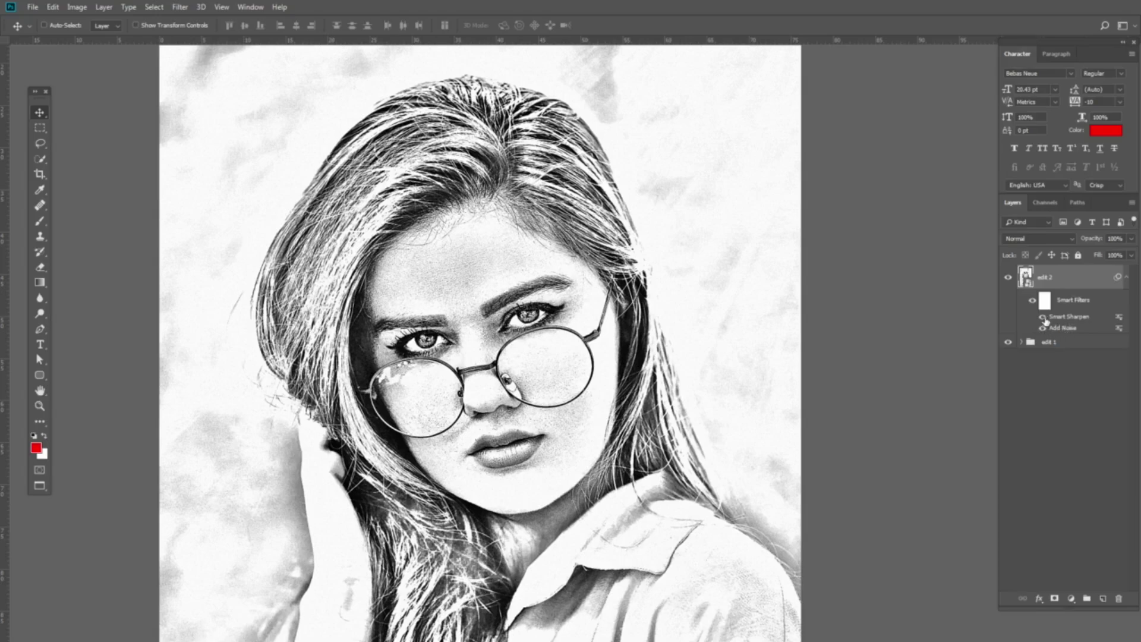
Turn the Smart Sharpen filter on edit 2 off and on again to compare its effect.
click(1045, 321)
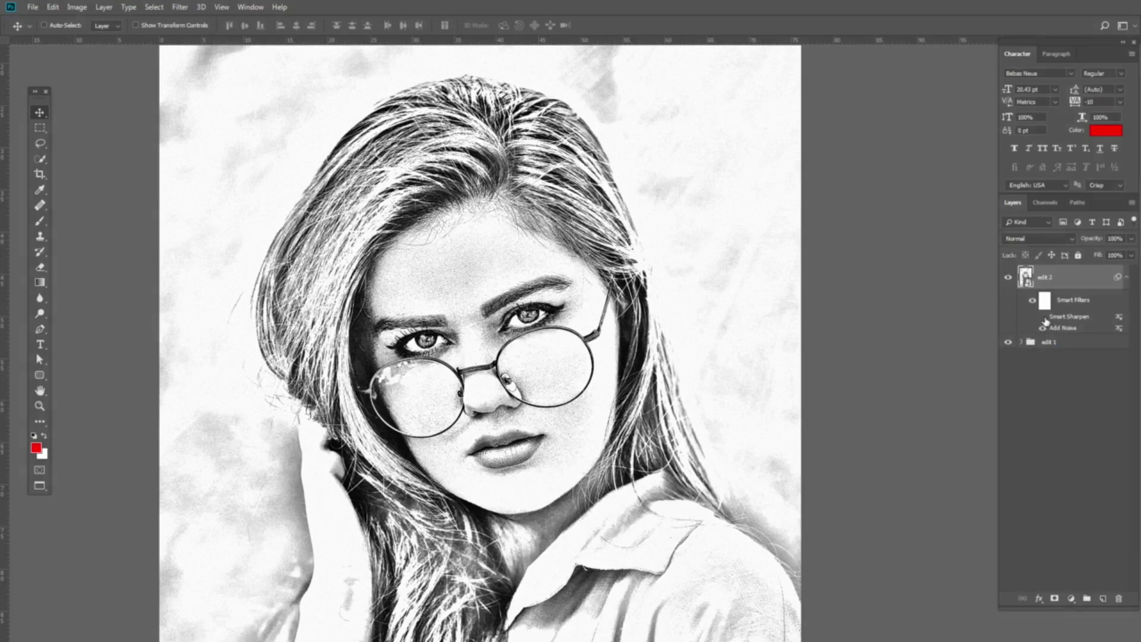
click(1043, 318)
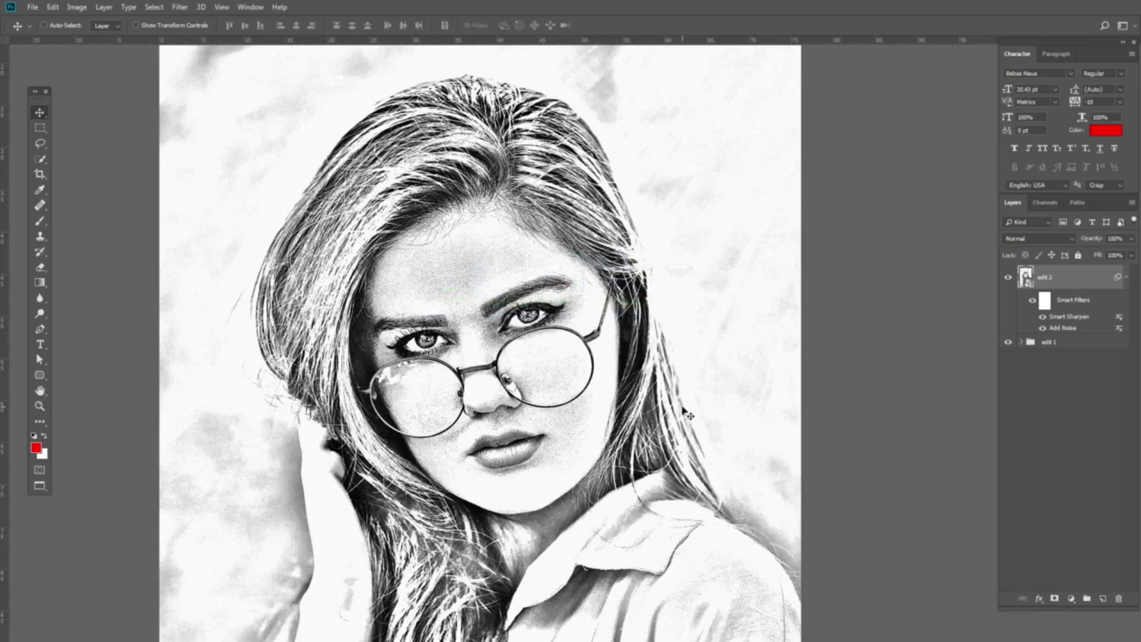
scroll(686, 407, down, 1)
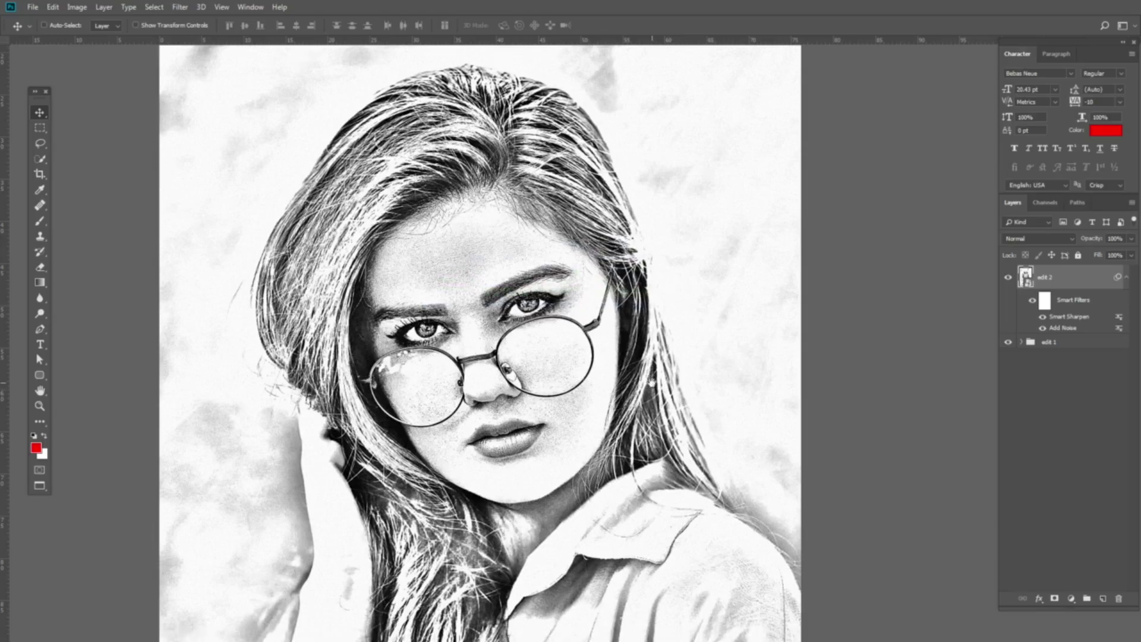
Collapse edit 2's filter list, duplicate the layer, rename the copy edit3 and rasterize it.
click(1126, 277)
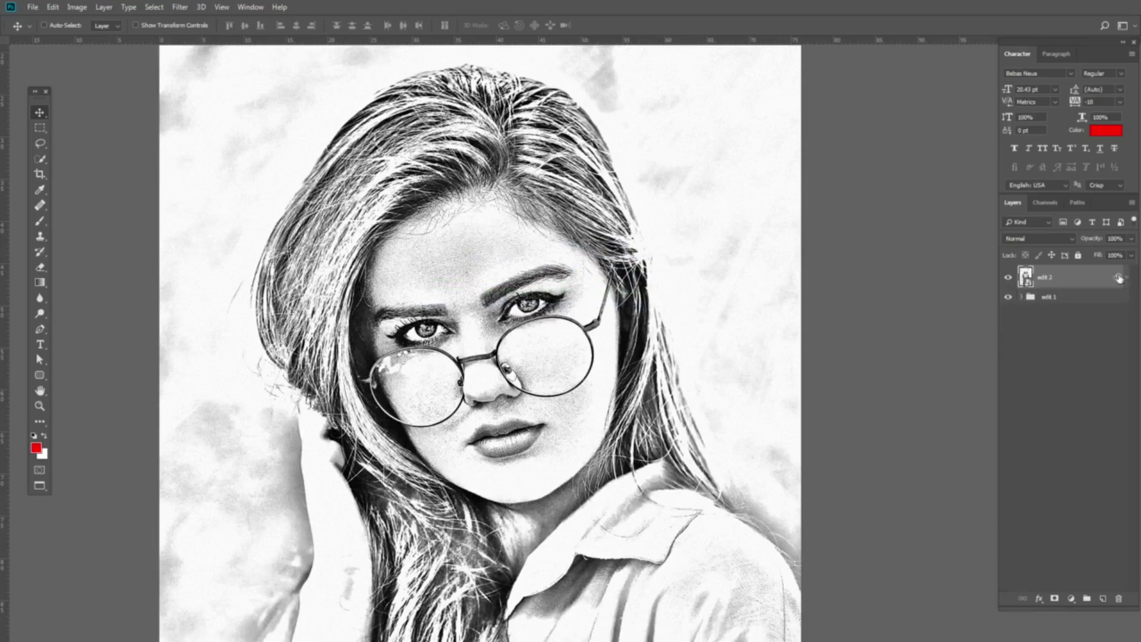
click(1075, 279)
key(ctrl+j)
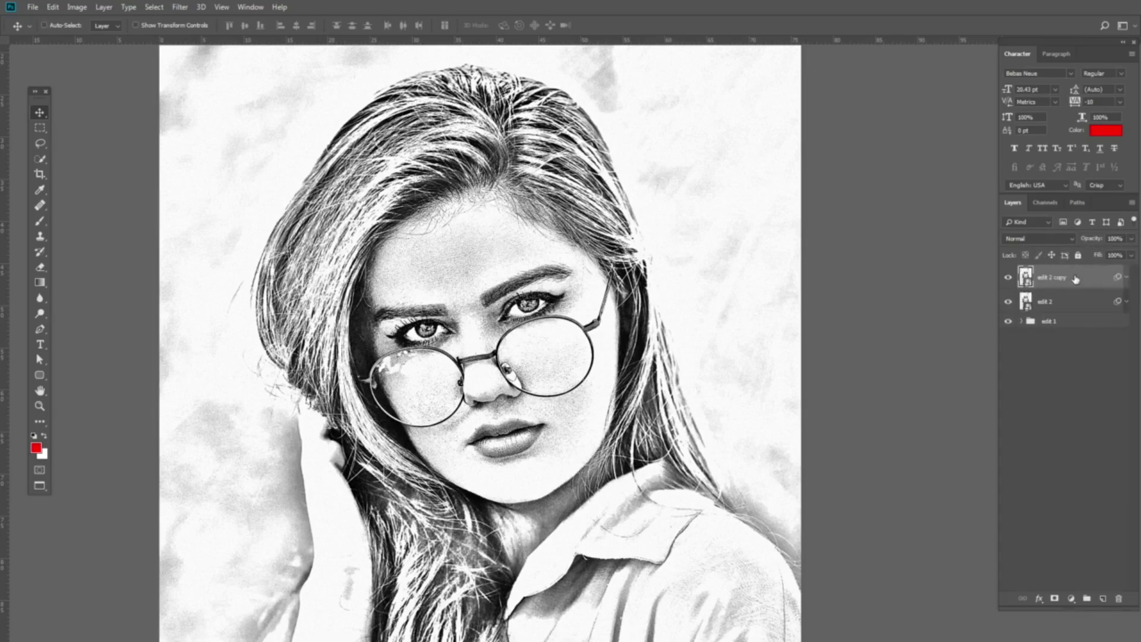
double_click(1052, 282)
text(edit 3)
key(Return)
right_click(1071, 282)
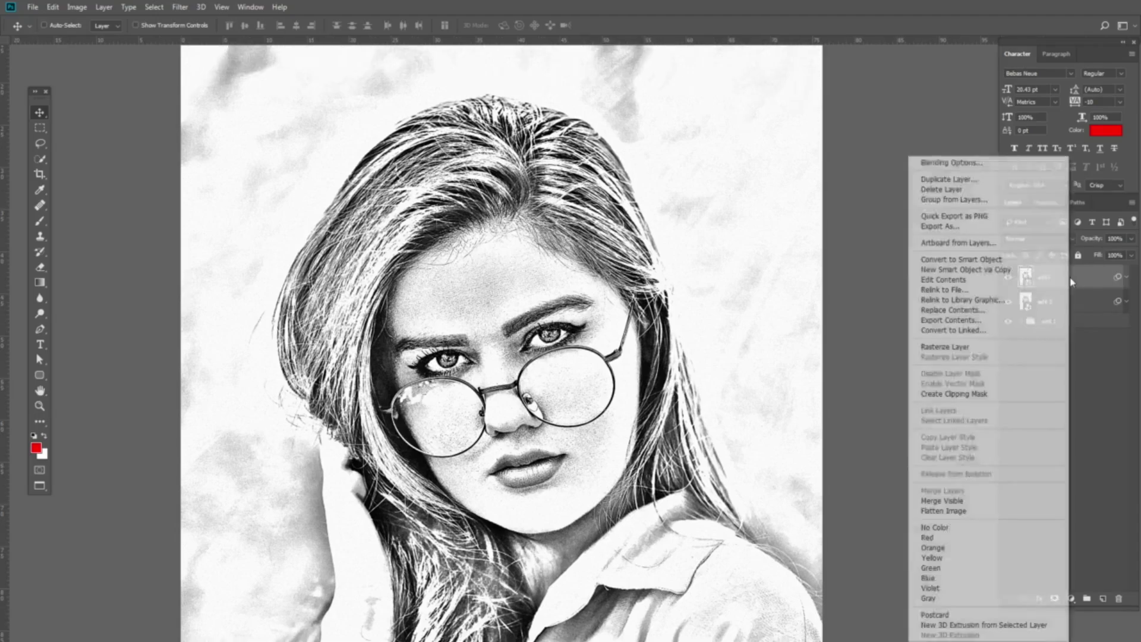
click(988, 347)
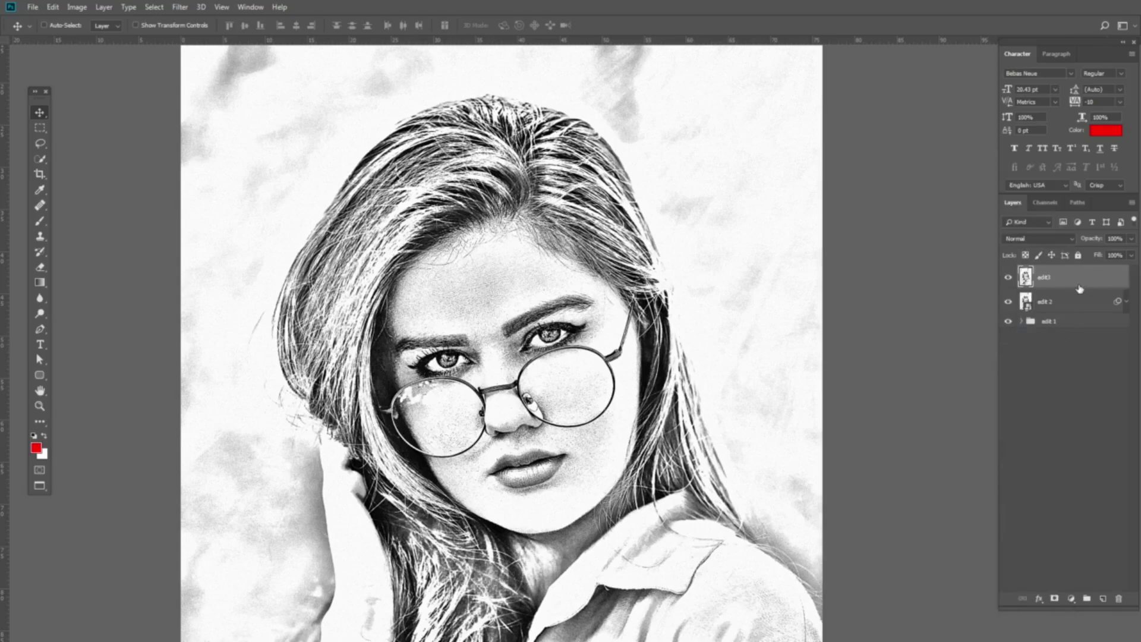
Temporarily hide edit3 and edit 2 to compare them with the edit 1 group, restoring both layers' visibility.
click(1009, 283)
click(1007, 301)
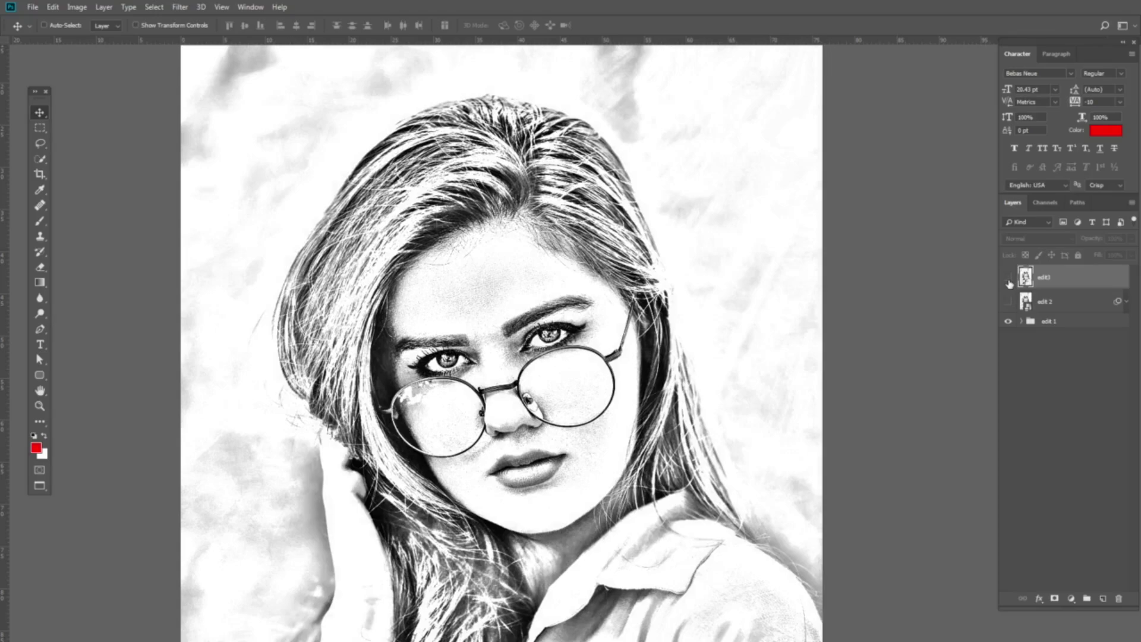
click(1008, 301)
click(1009, 277)
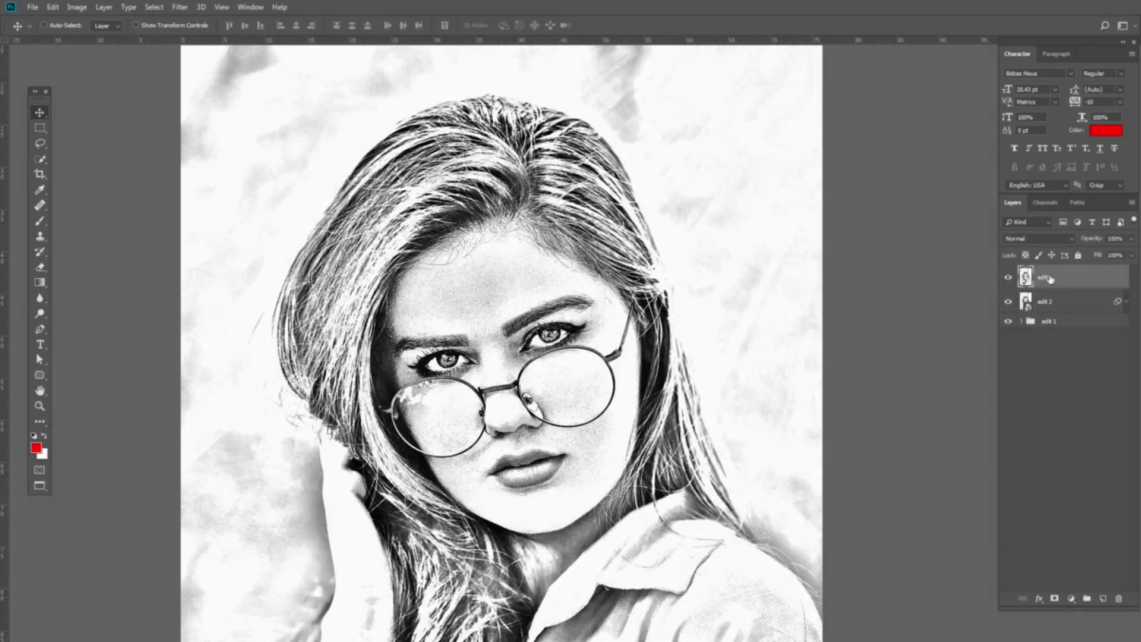
Convert edit3 to a Smart Object and apply the Poster Edges filter with Edge Thickness 7, low Edge Intensity and Posterization 0.
right_click(1049, 278)
click(966, 301)
click(179, 8)
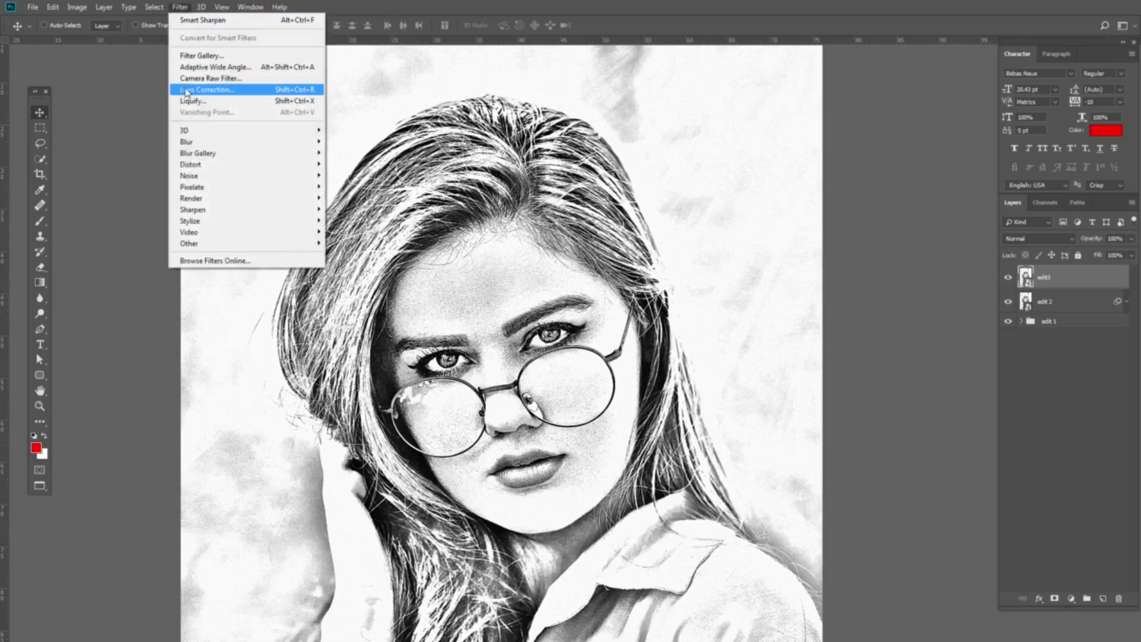
click(215, 56)
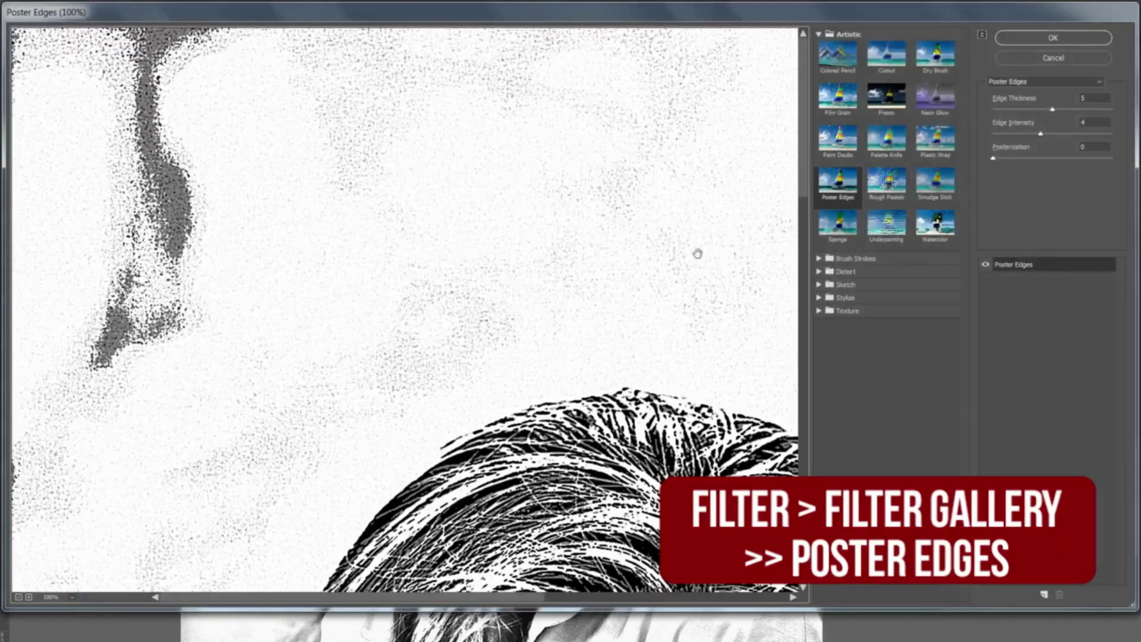
alt+click(584, 243)
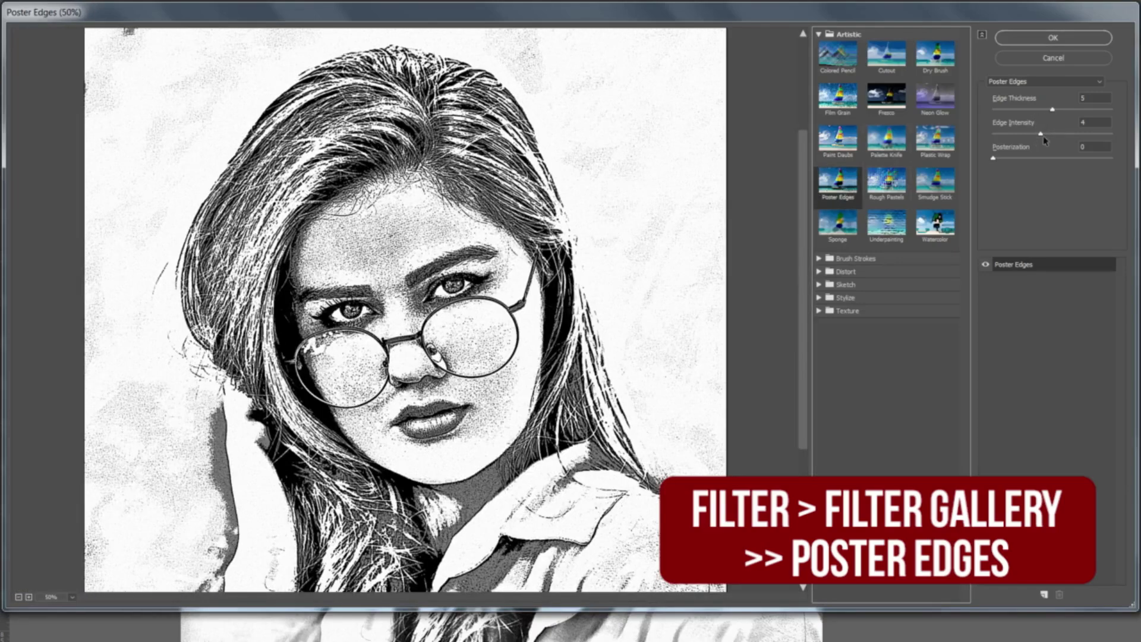
drag(1039, 138, 1015, 134)
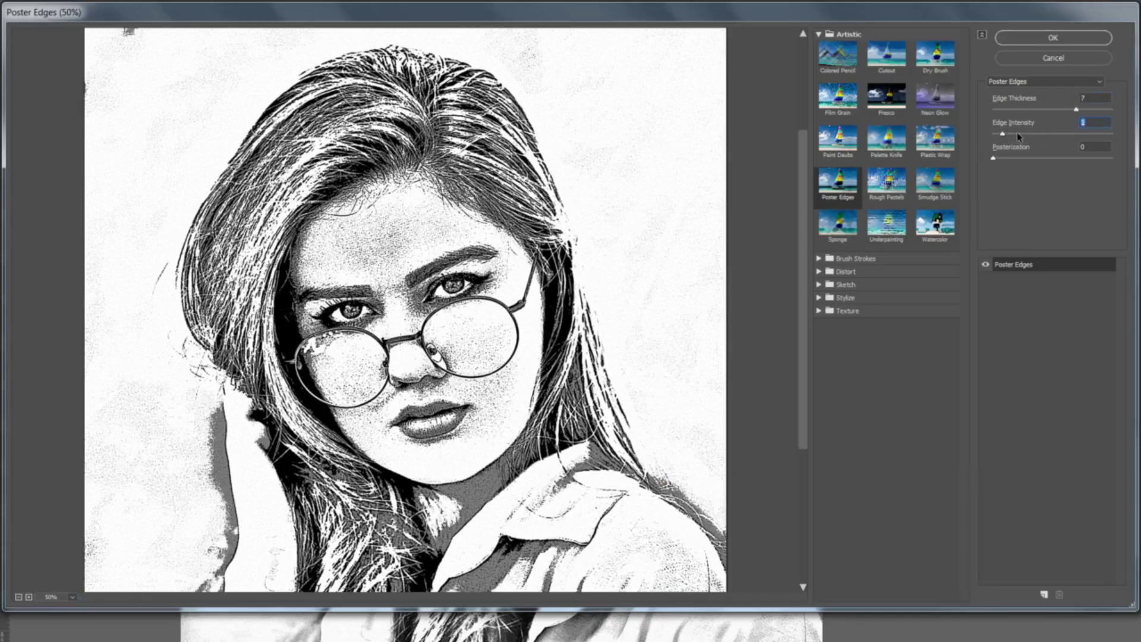
click(1020, 133)
click(1053, 38)
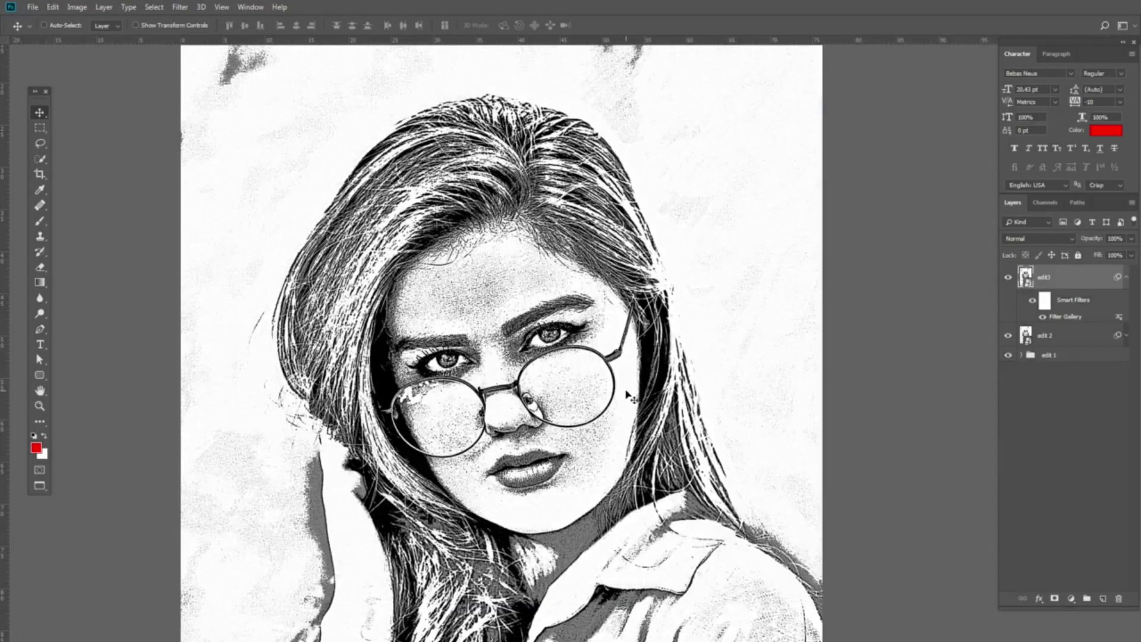
scroll(628, 395, down, 1)
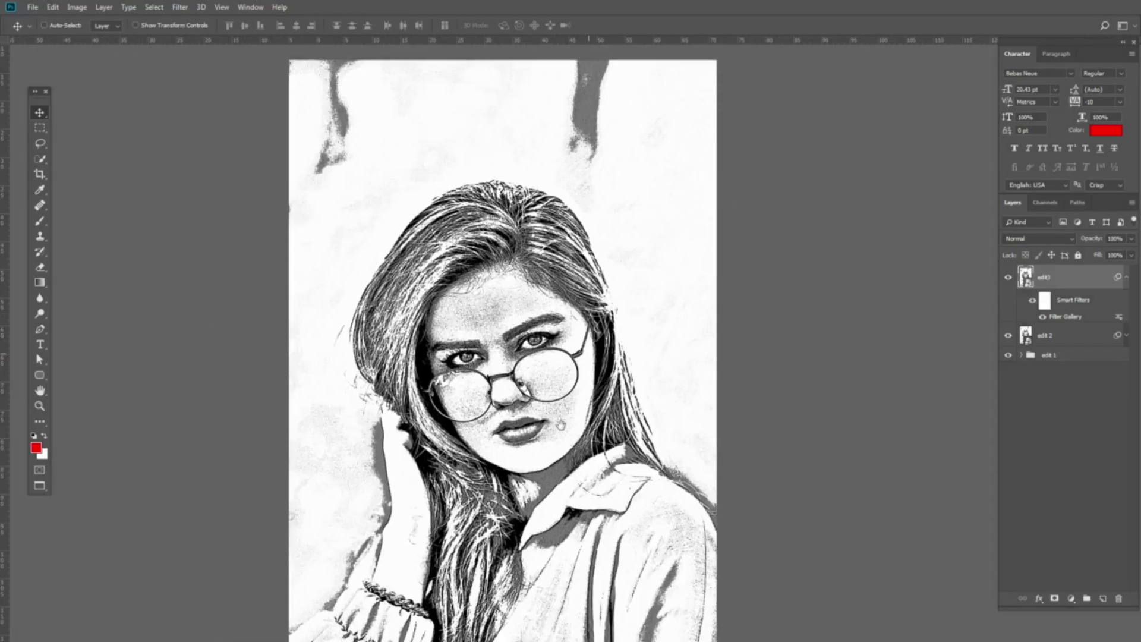
click(1125, 278)
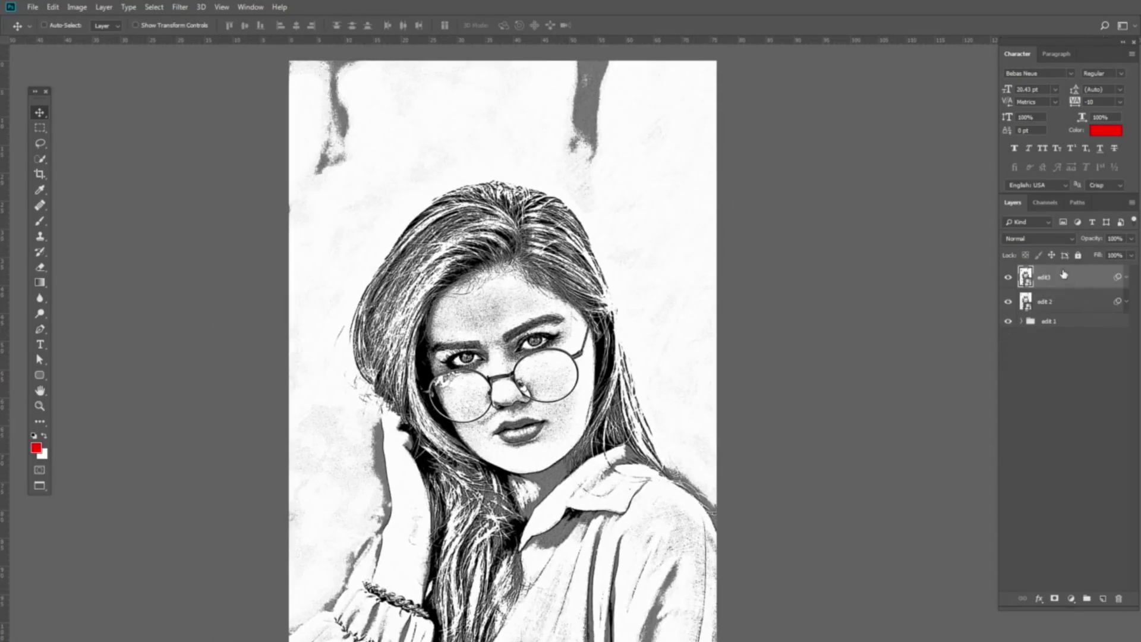
Hide edit3 and edit 2, and move the image asli layer out of the edit 1 group to directly below it.
click(1008, 276)
click(1007, 302)
click(1008, 321)
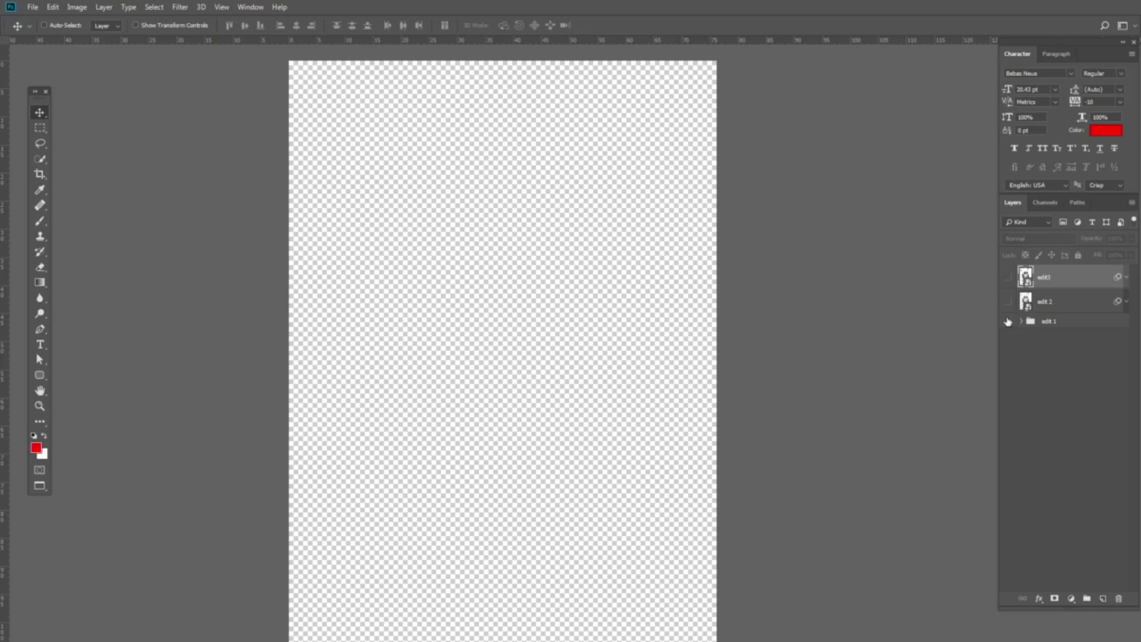
click(1008, 321)
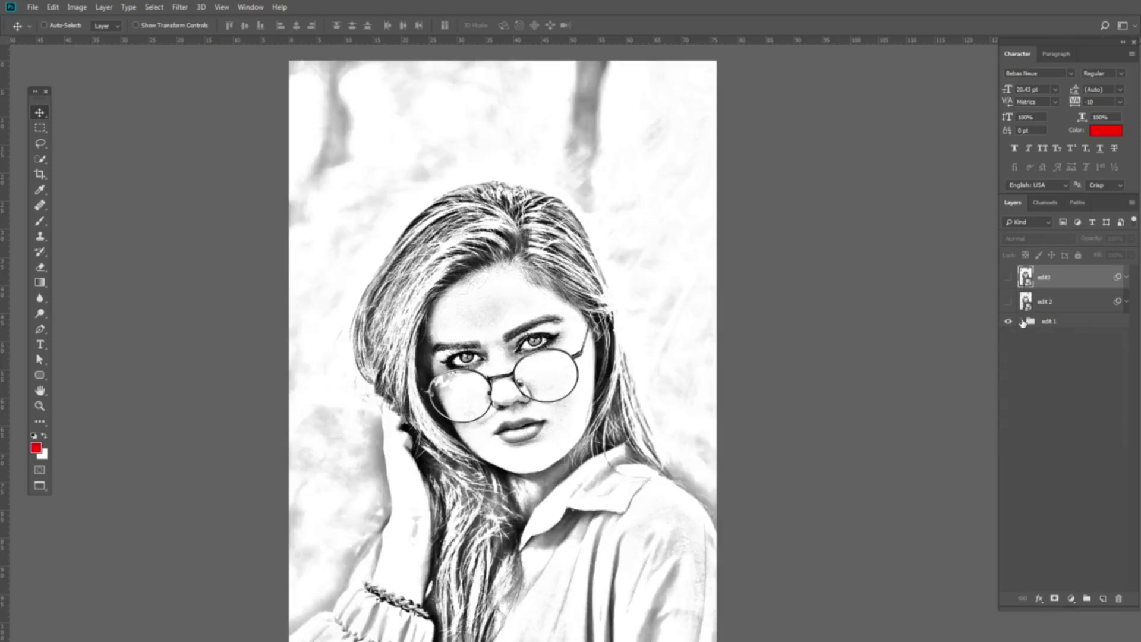
click(1022, 321)
click(1068, 439)
key(ctrl+[)
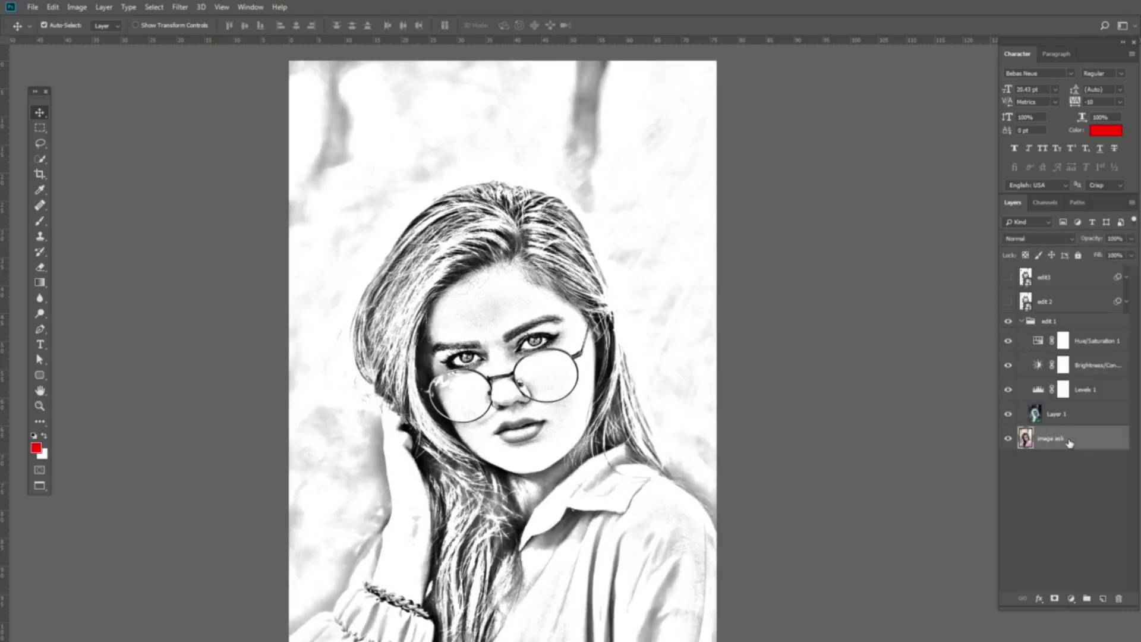
click(1022, 321)
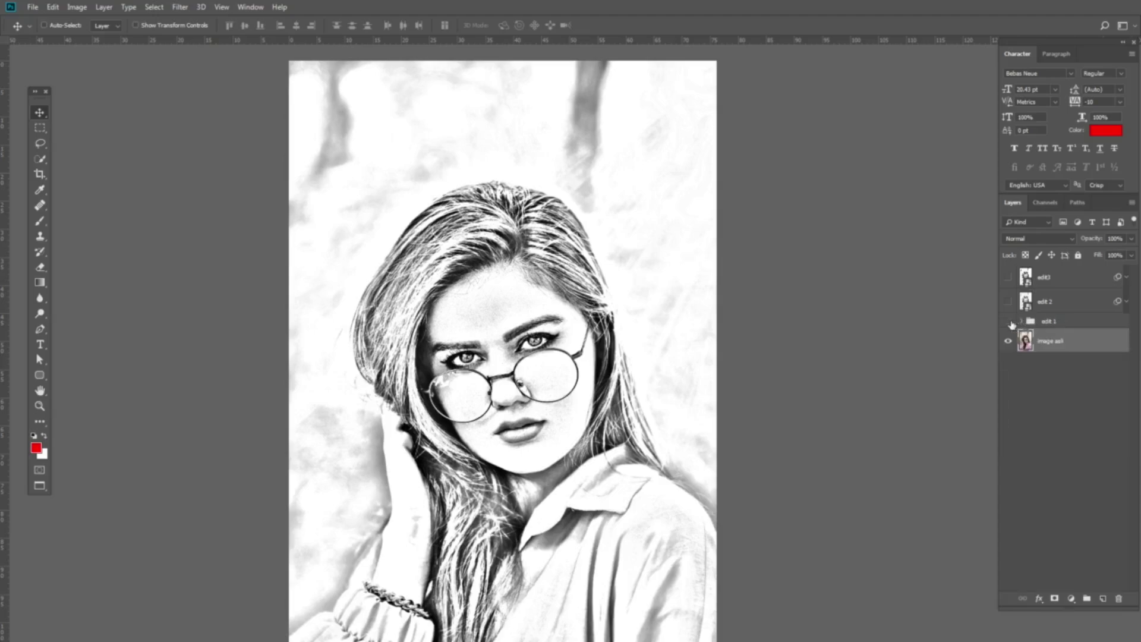
Hide the edit 1 group to compare with the original photo, and show edit 1, edit 2 and edit3 again one by one.
click(1008, 320)
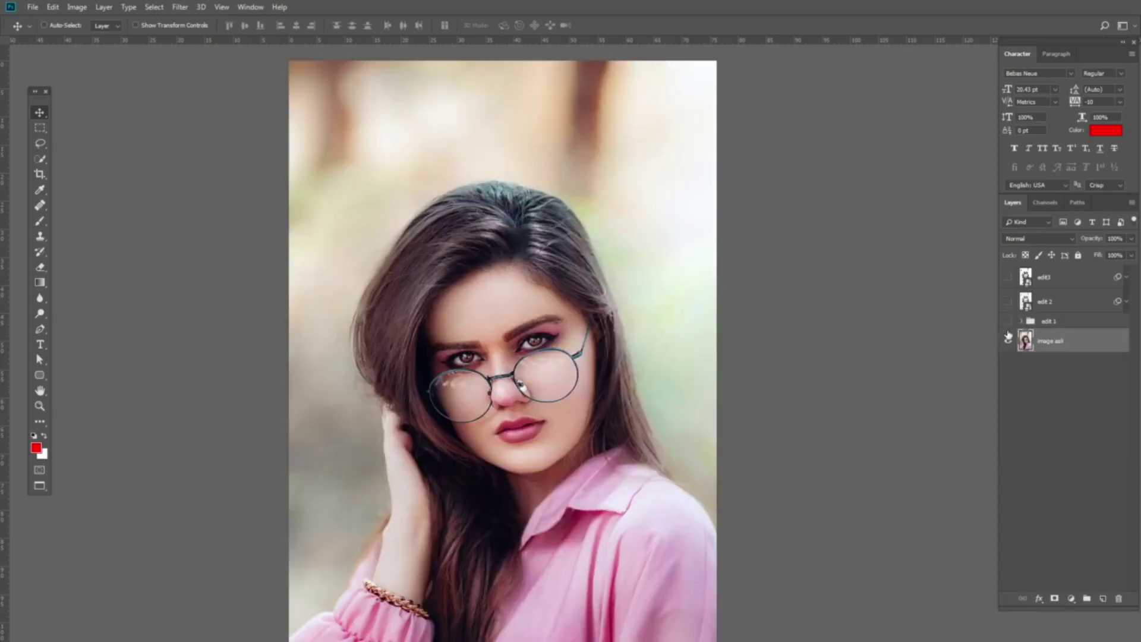
click(1008, 322)
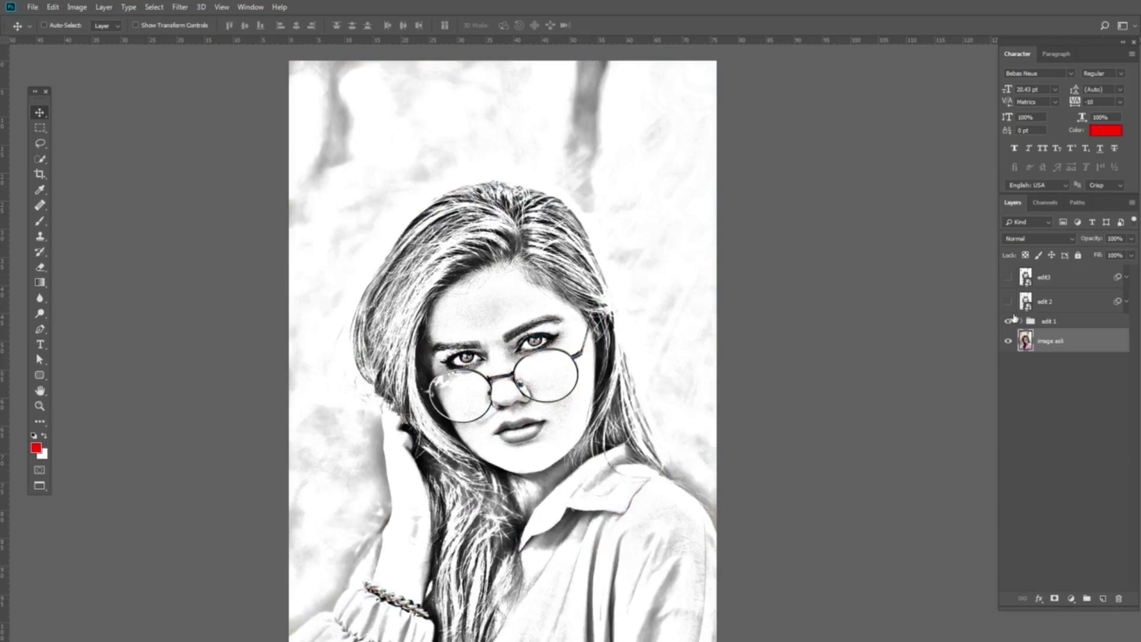
click(1008, 302)
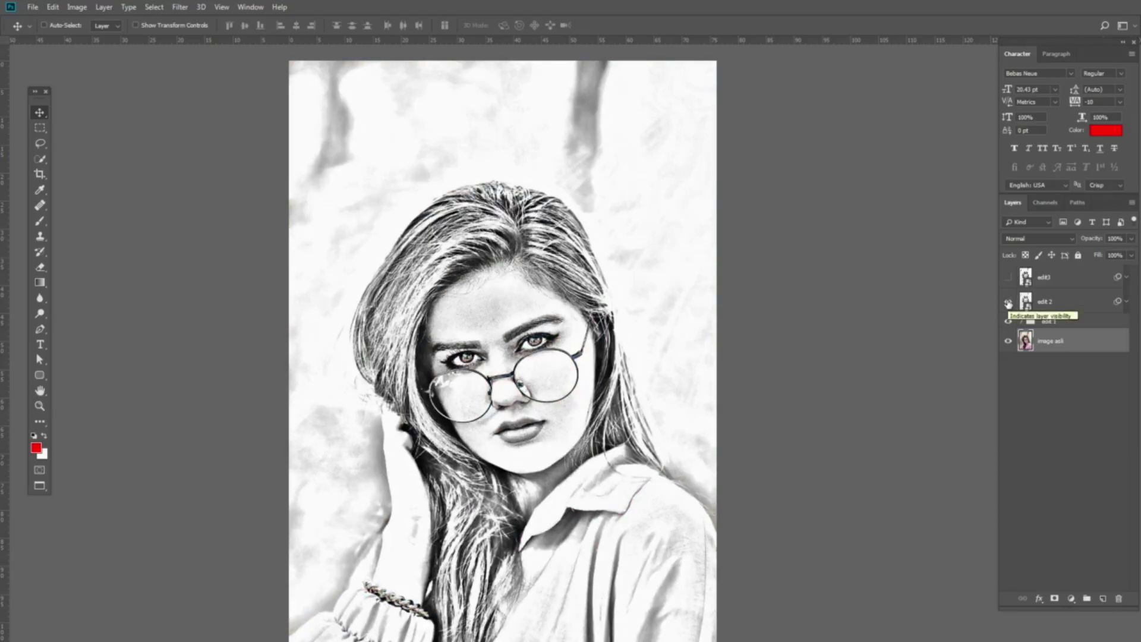
click(1008, 278)
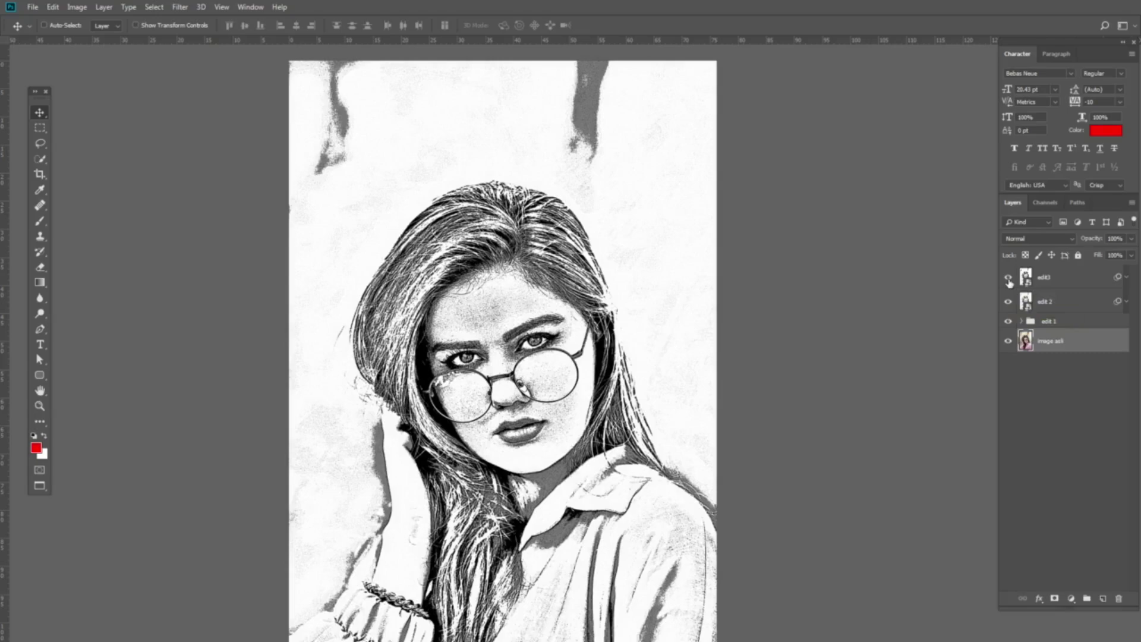
drag(627, 338, 621, 291)
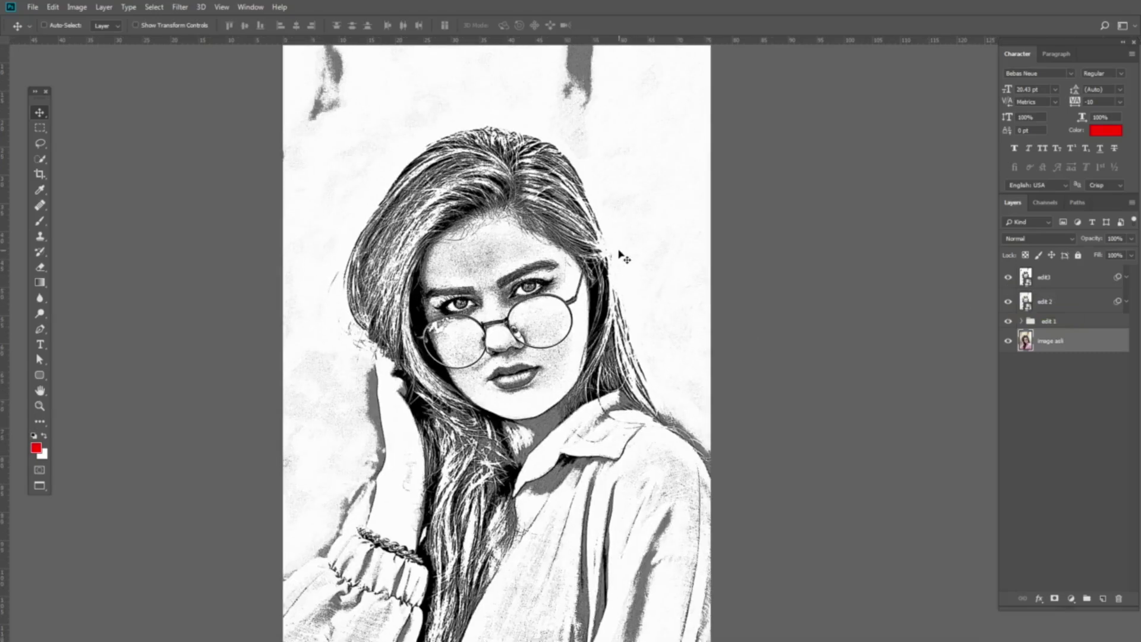
drag(618, 234, 616, 278)
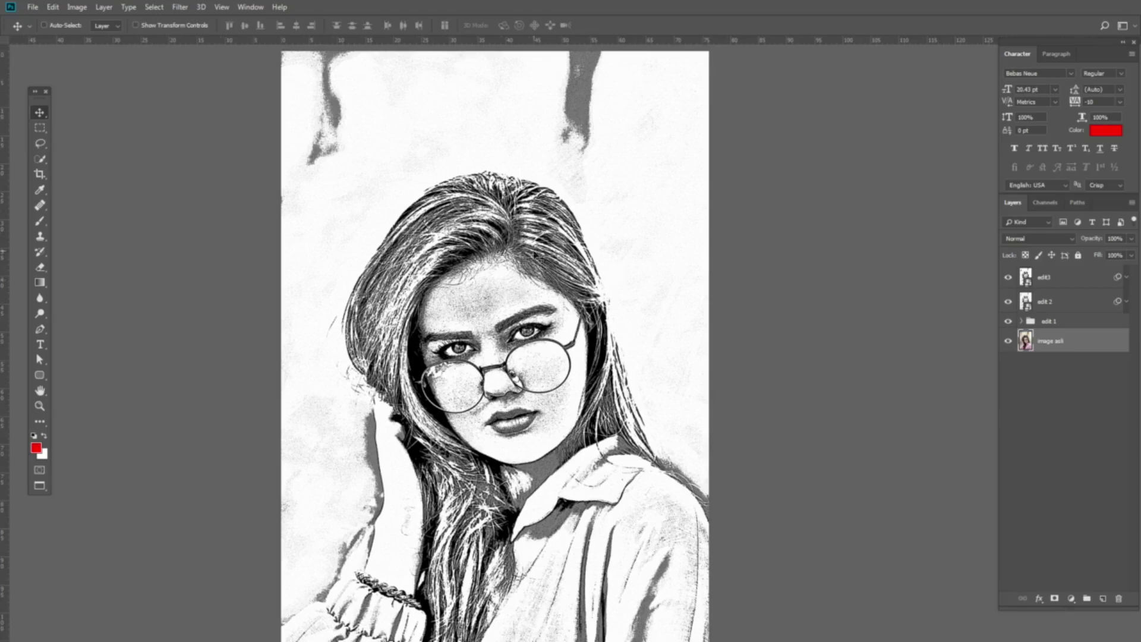
Add a layer mask to edit3 and ready the Brush tool with black as the foreground color.
click(1059, 283)
scroll(612, 146, up, 3)
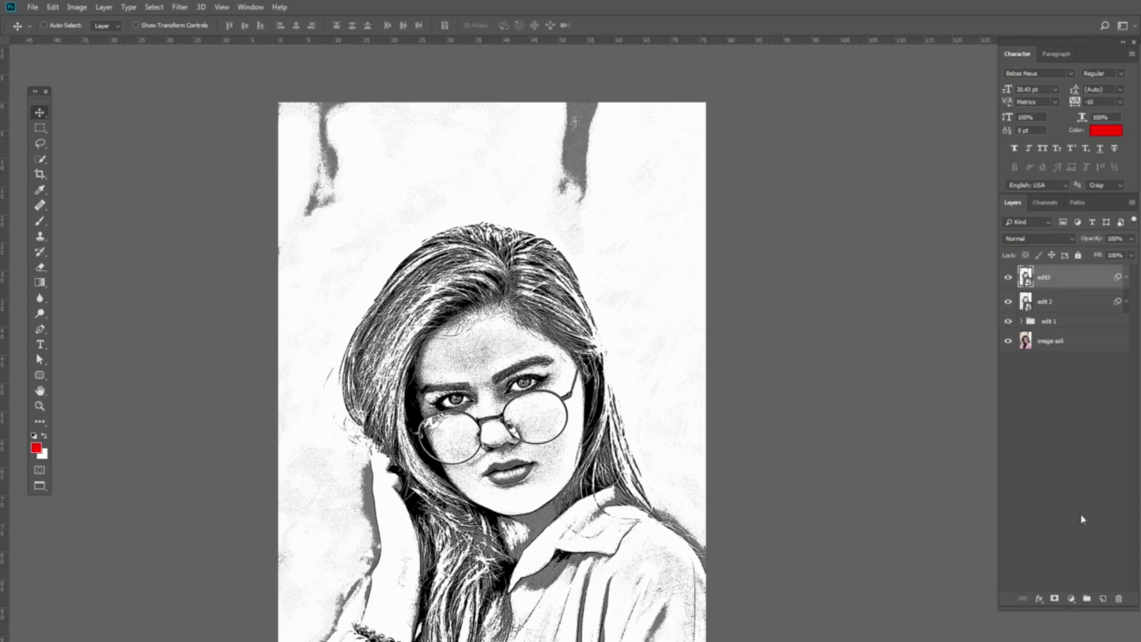
click(1055, 599)
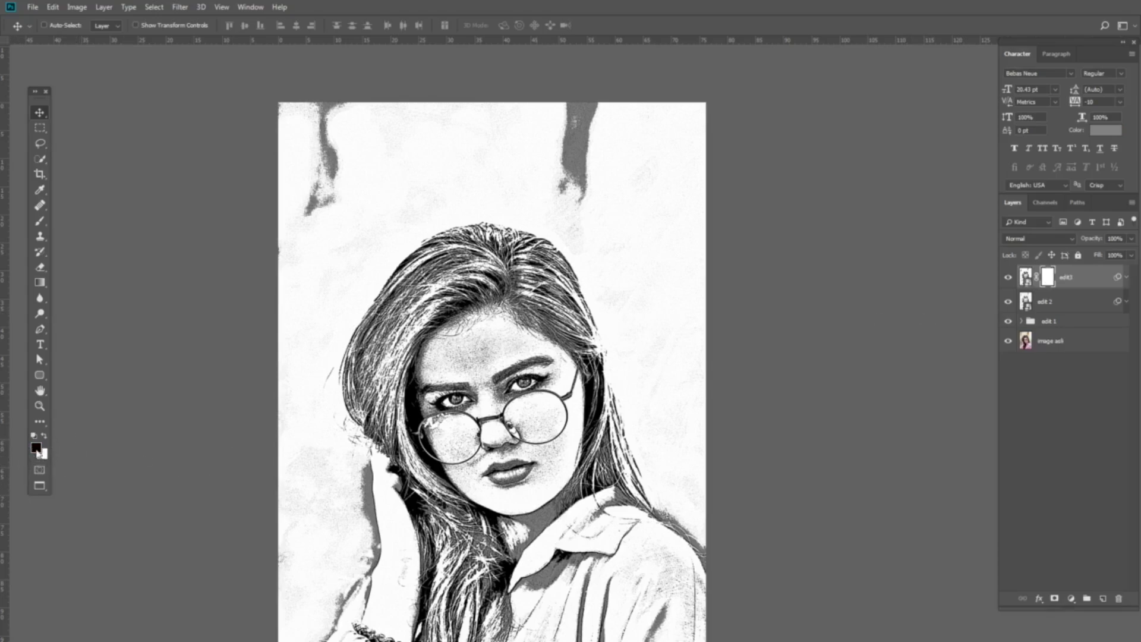
click(37, 449)
click(1045, 256)
key(x)
key(x)
key(b)
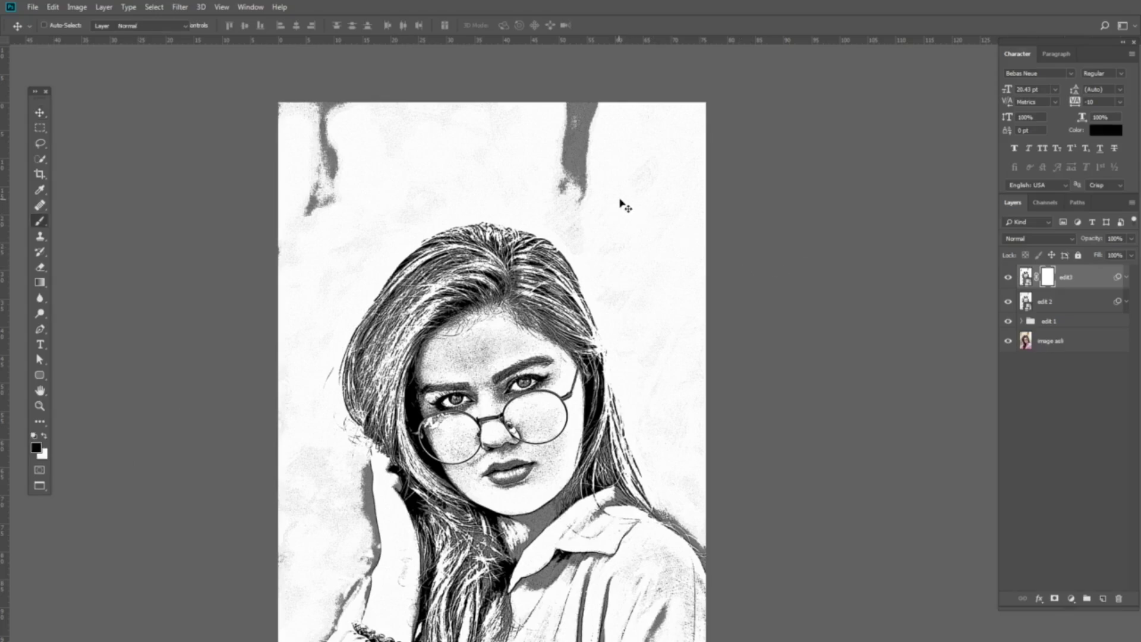
key(g)
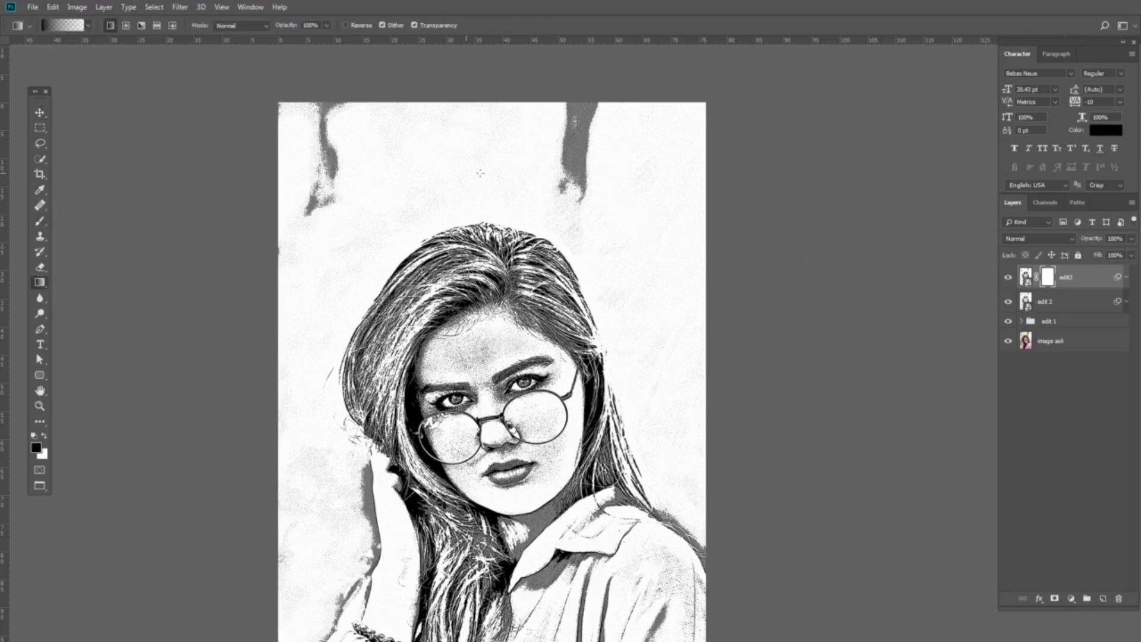
key(b)
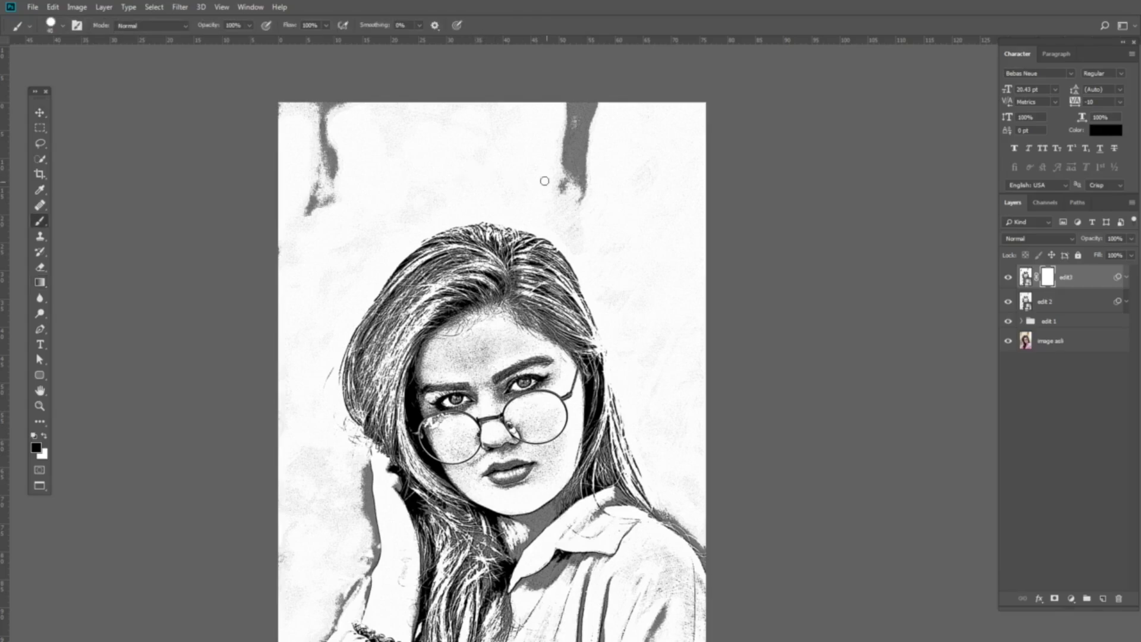
Enlarge the hard round brush to 300 px and paint black on edit3's mask over the dark background streaks above the head.
key(bracketright)
key(bracketright)
key(bracketright)
key(bracketright)
key(bracketright)
key(bracketright)
key(bracketright)
mouse_move(586, 191)
mouse_down()
mouse_move(561, 152)
mouse_move(586, 138)
mouse_move(569, 119)
mouse_move(306, 141)
mouse_move(290, 177)
mouse_move(311, 193)
mouse_move(336, 177)
mouse_move(300, 128)
mouse_move(464, 106)
mouse_move(716, 120)
mouse_move(406, 114)
mouse_move(274, 222)
mouse_move(354, 161)
mouse_move(333, 113)
mouse_up()
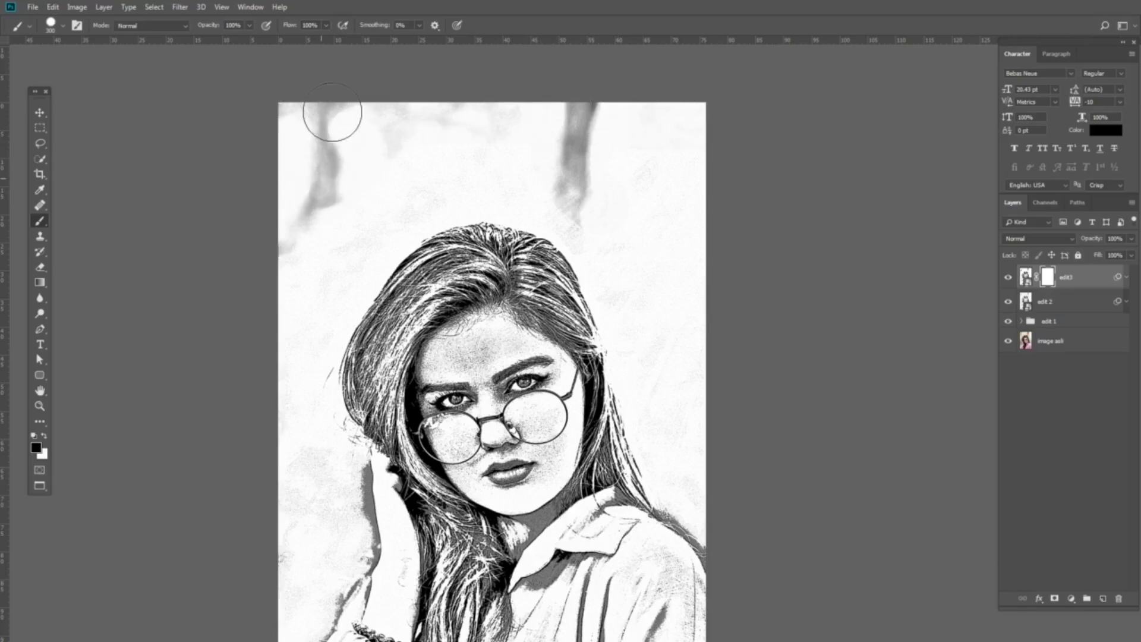
Hide edit 2, edit 1 and image asli, and add a new white-filled layer directly above edit 2.
drag(1008, 301, 1008, 340)
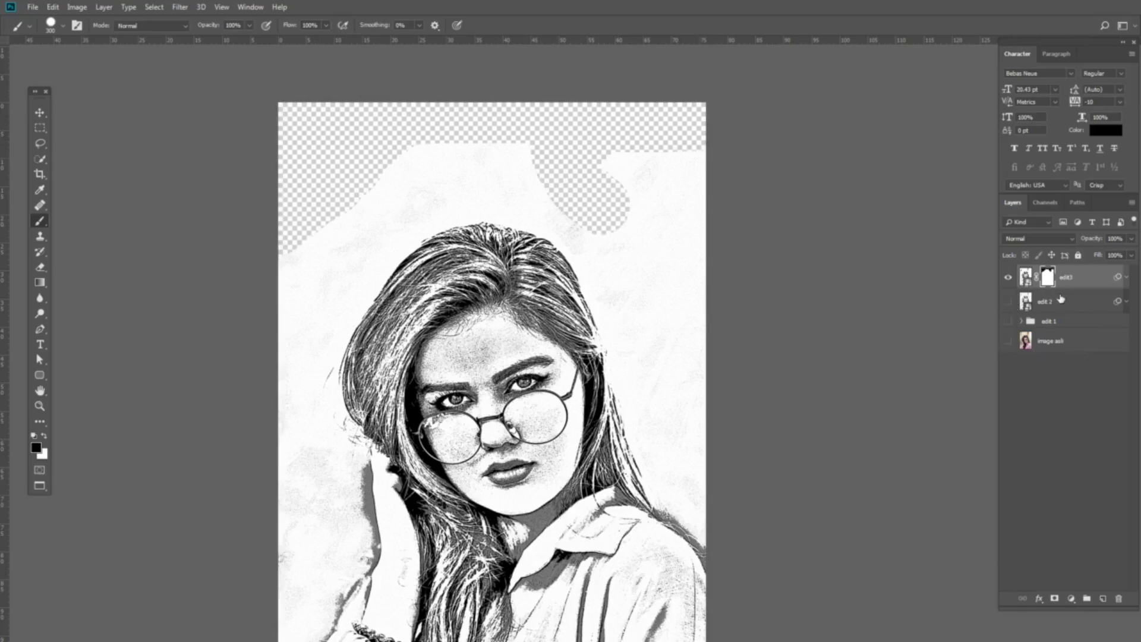
click(1067, 309)
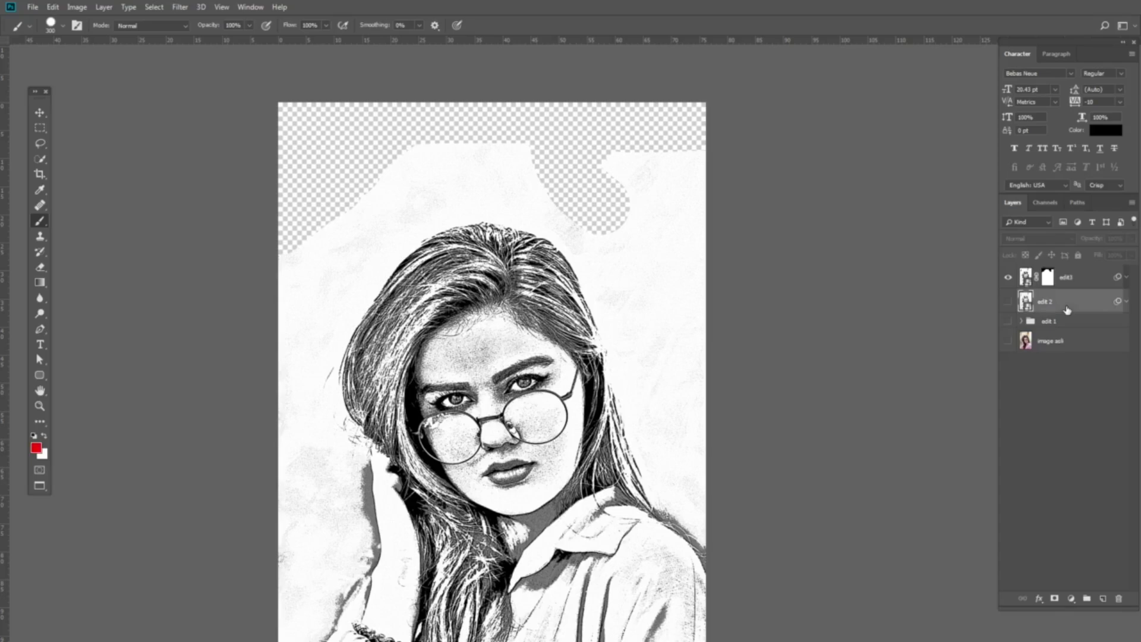
key(ctrl+shift+n)
key(Return)
key(x)
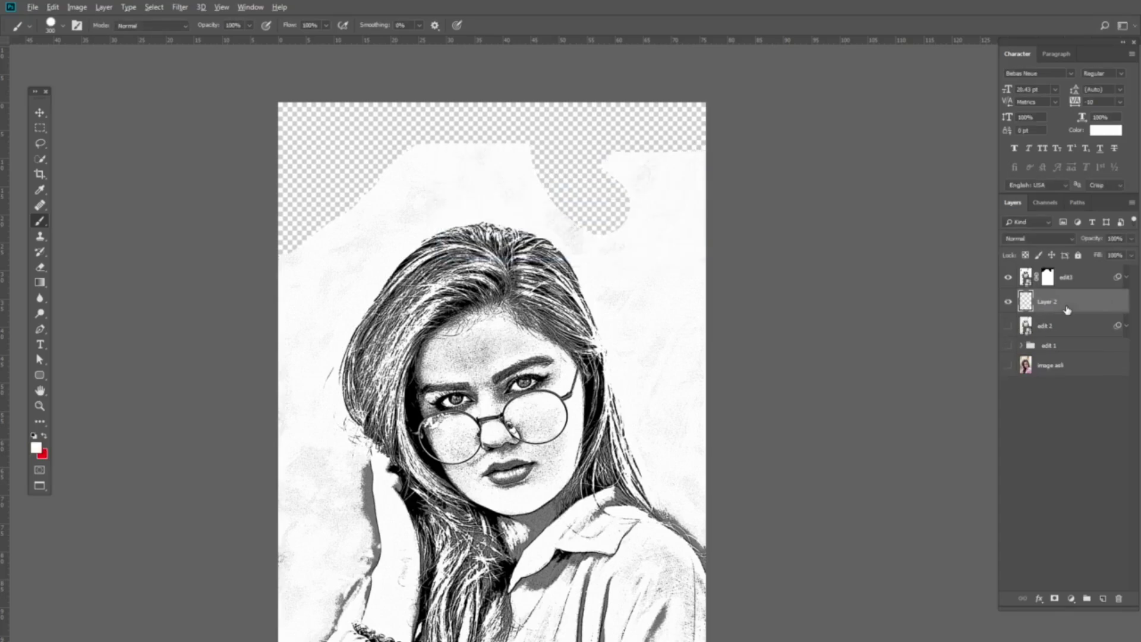
key(alt+BackSpace)
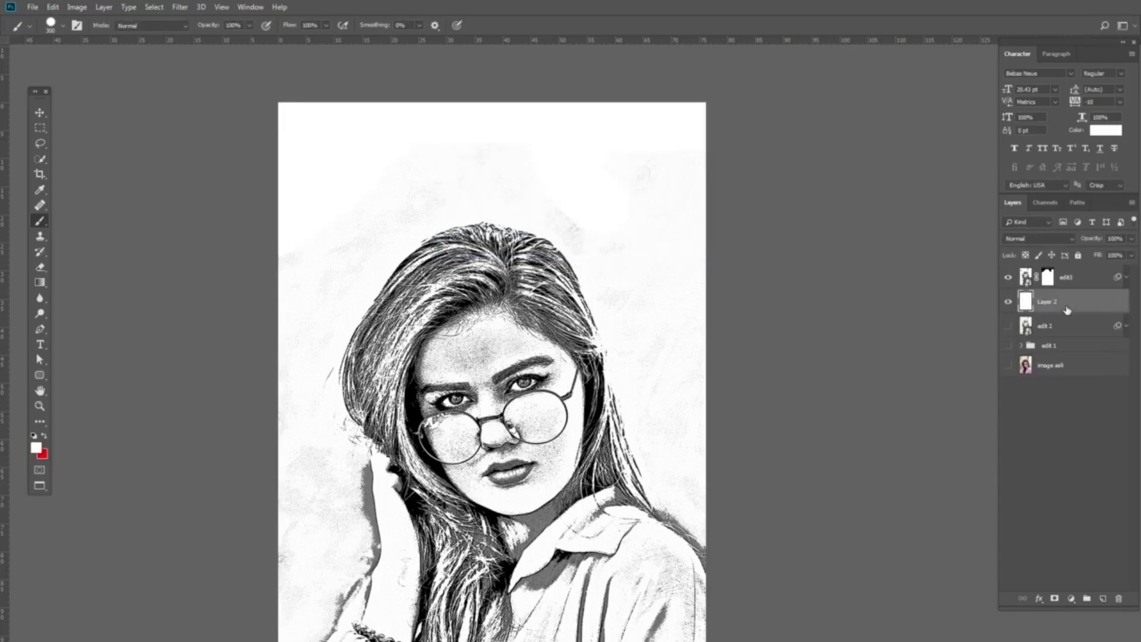
Paint black on edit3's mask with a Soft Round brush to fade the remaining background texture around the woman.
click(1047, 277)
key(d)
drag(535, 298, 550, 239)
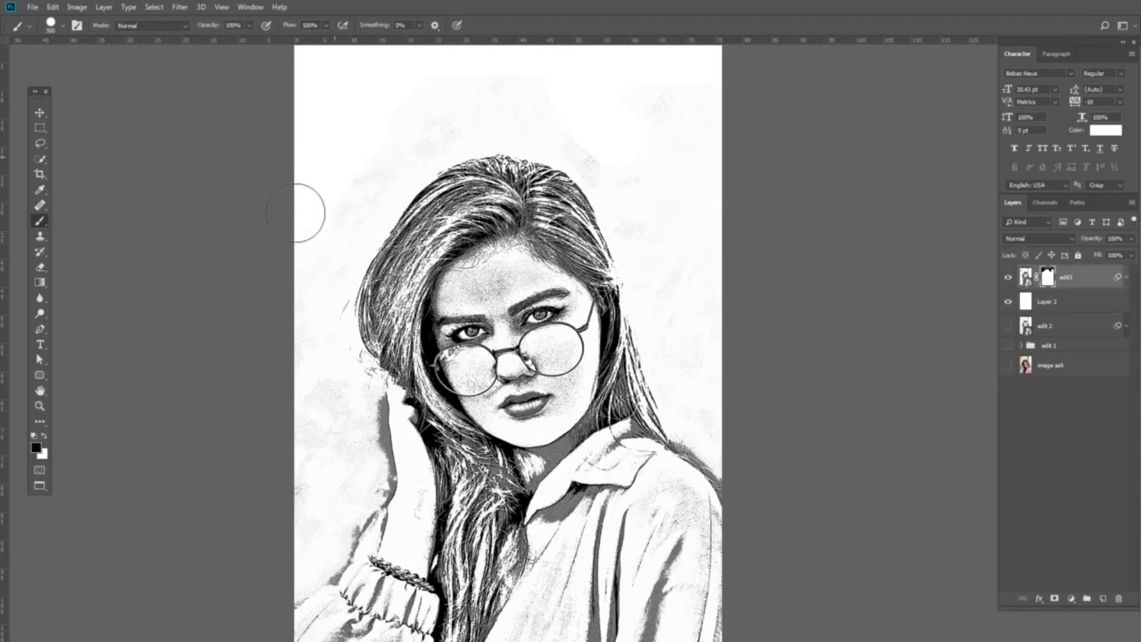
right_click(621, 163)
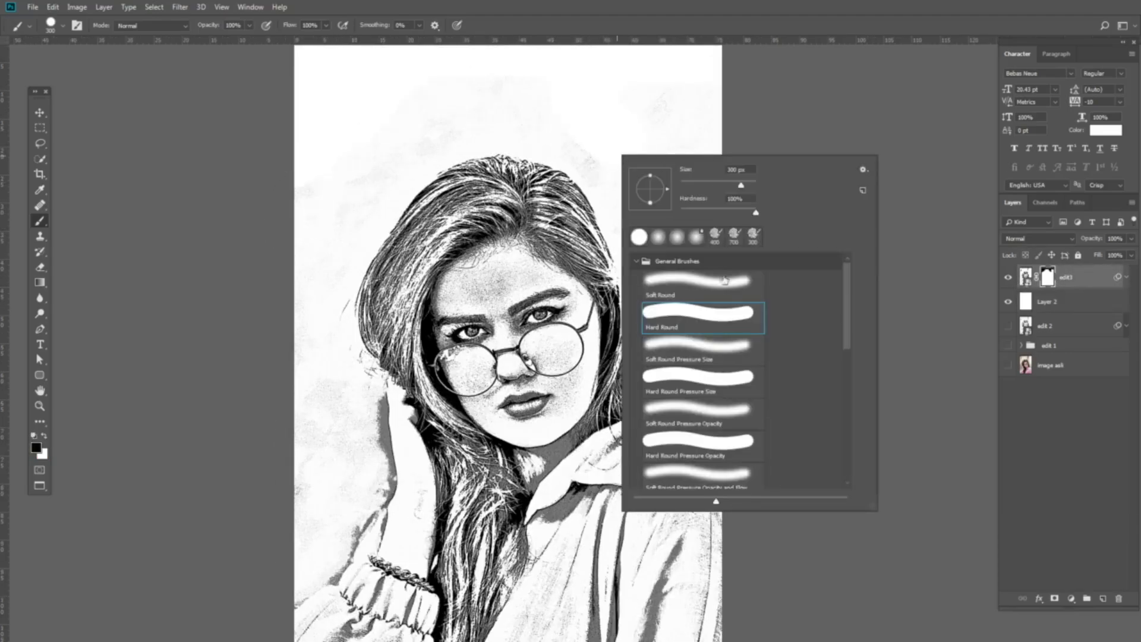
click(707, 300)
click(392, 130)
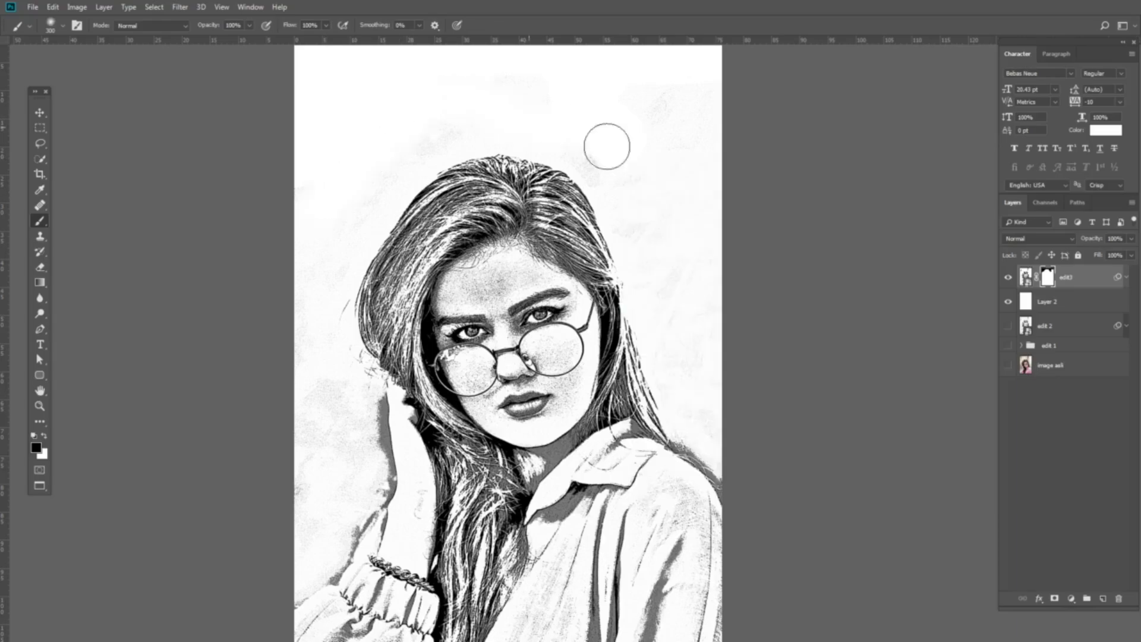
drag(668, 100, 660, 155)
scroll(637, 204, down, 5)
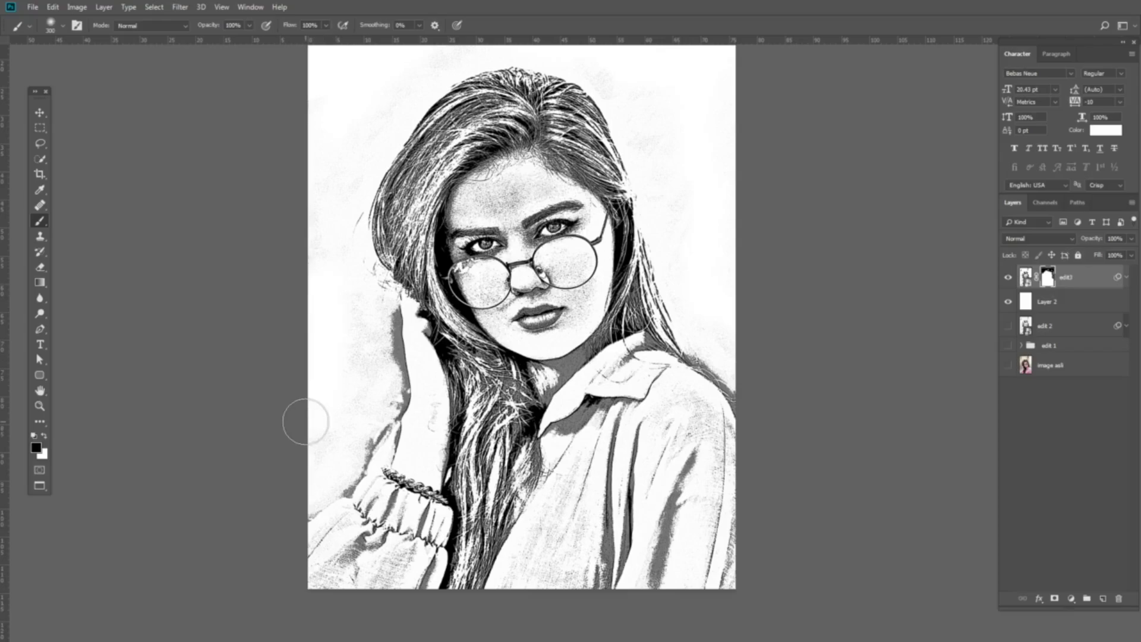
scroll(536, 285, down, 2)
key(v)
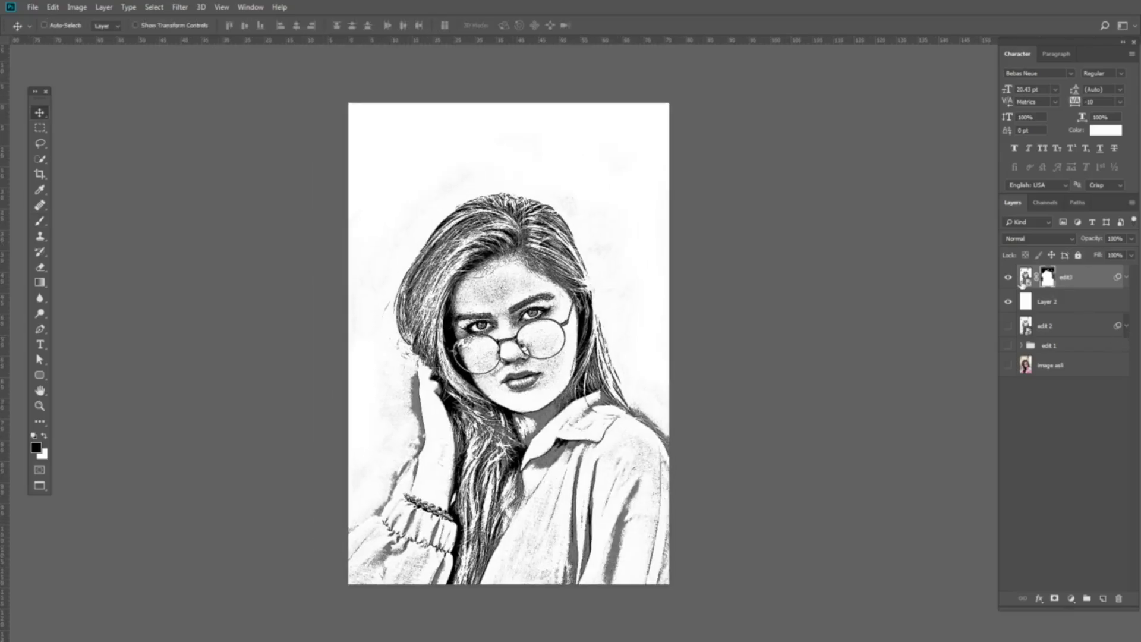
Group the masked edit3 layer with the white Layer 2 and name the group edit3.
click(1077, 303)
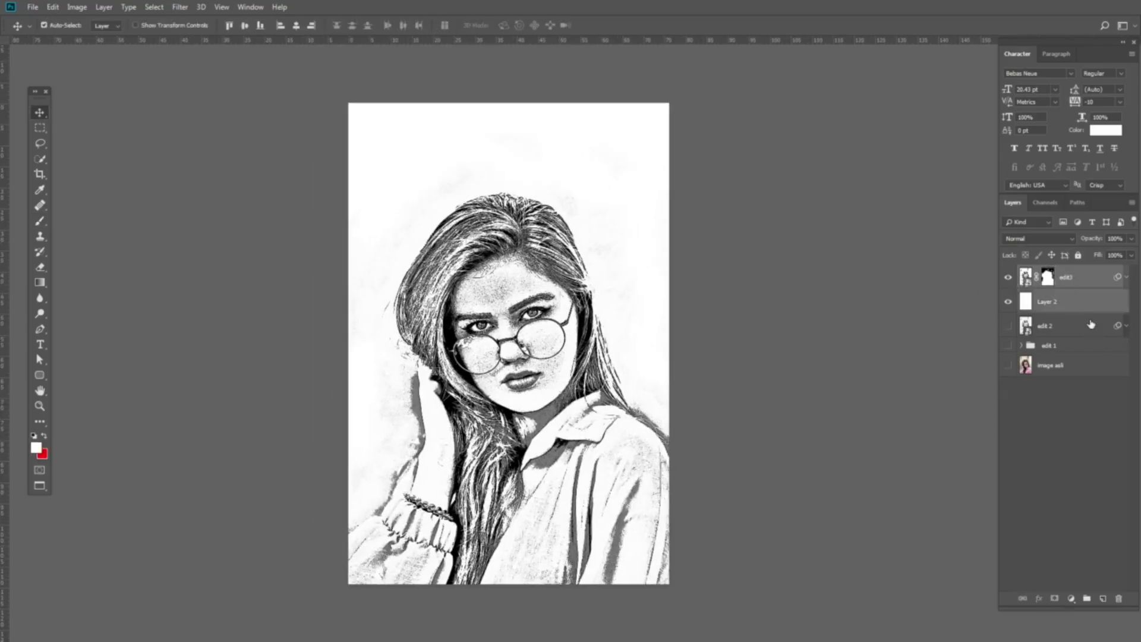
key(ctrl+g)
double_click(1055, 272)
text(edit3)
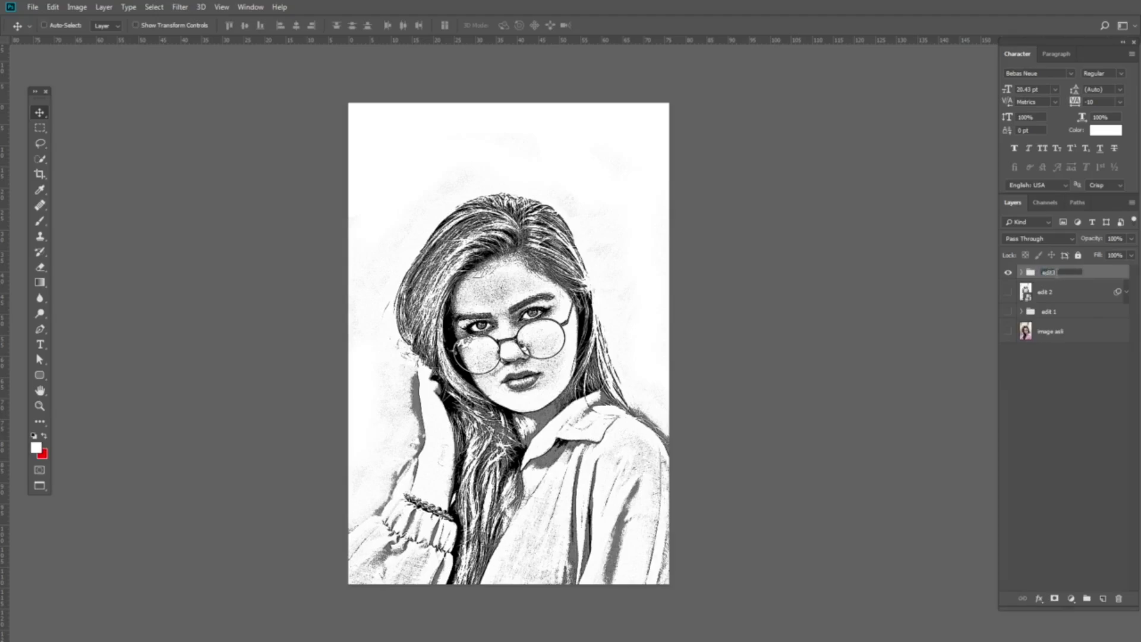
key(Return)
Hide the edit3 group and show image asli, edit 1, edit 2 and the edit3 group one by one to compare them.
click(1007, 272)
click(1008, 331)
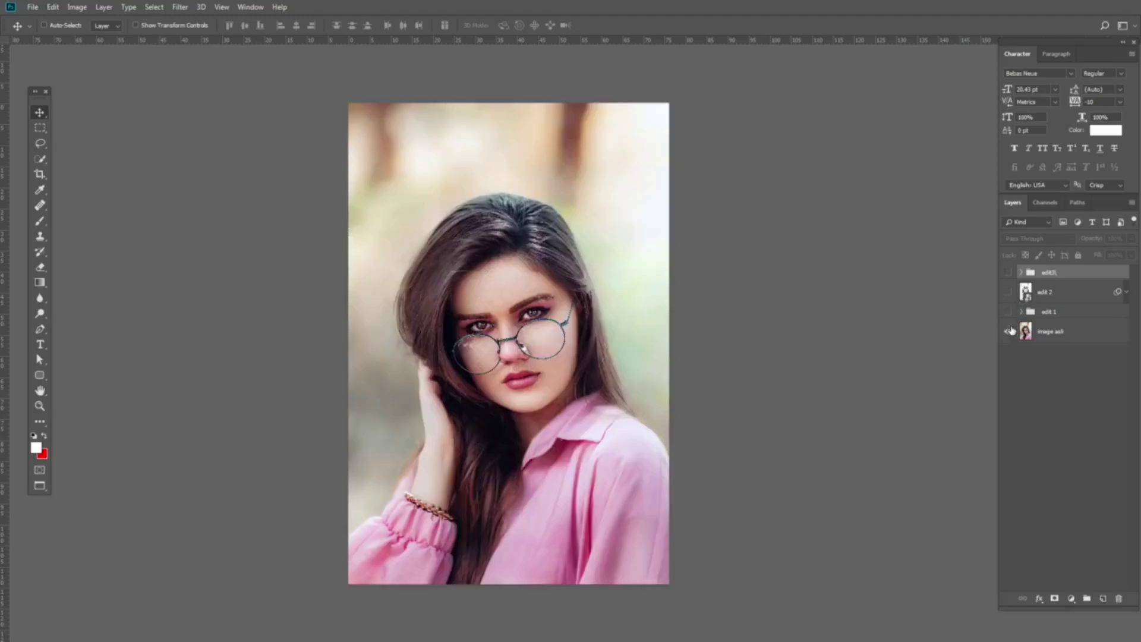
click(1008, 312)
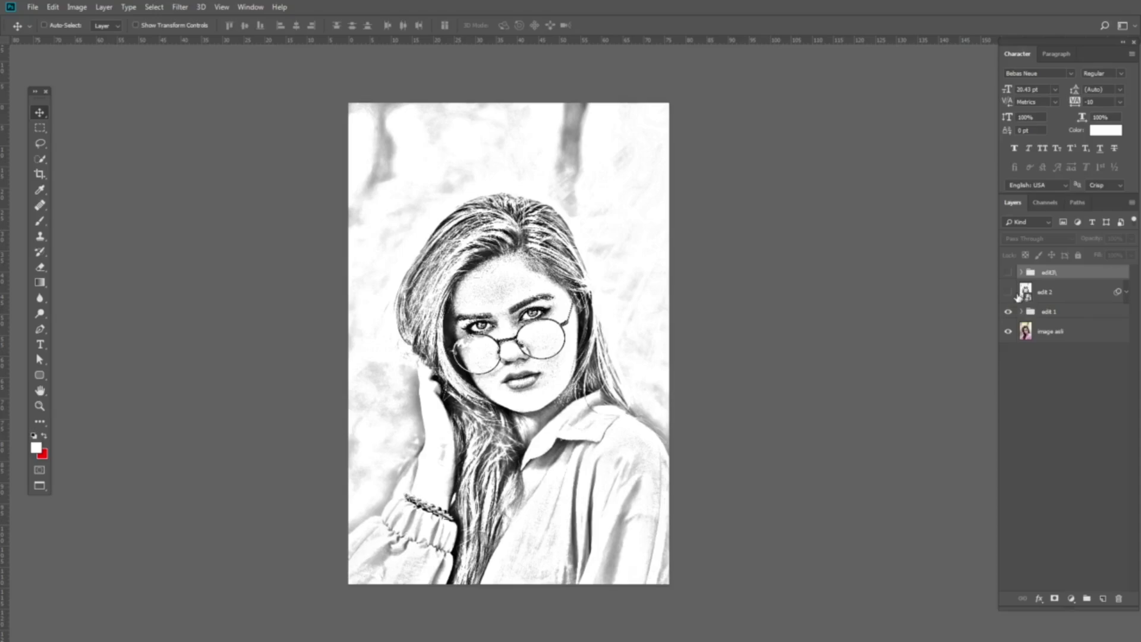
click(1008, 292)
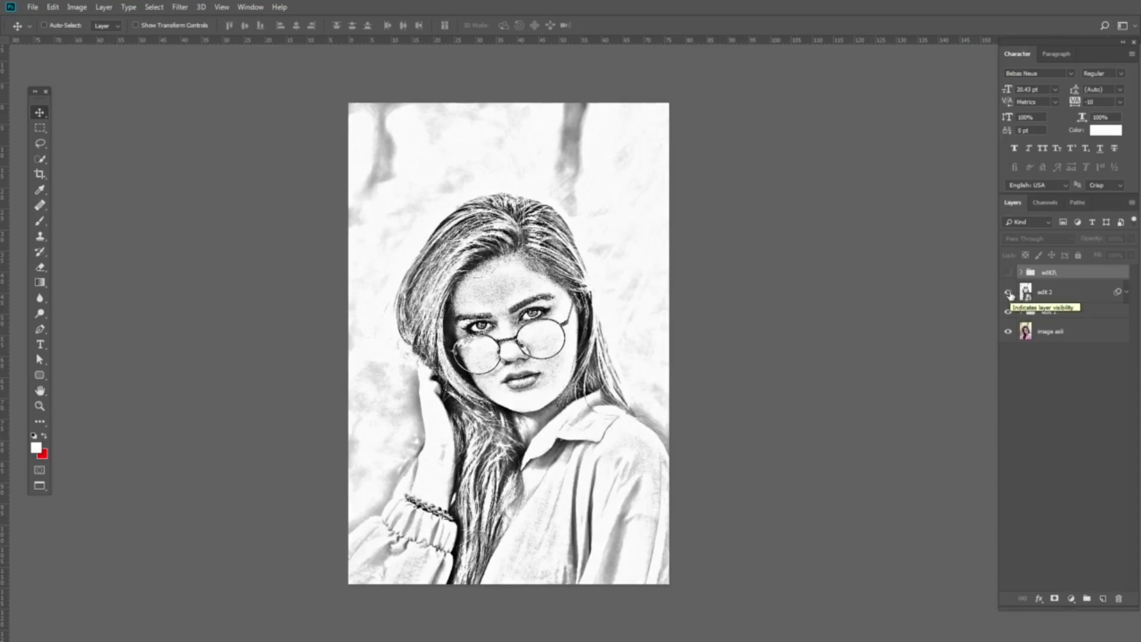
click(1008, 272)
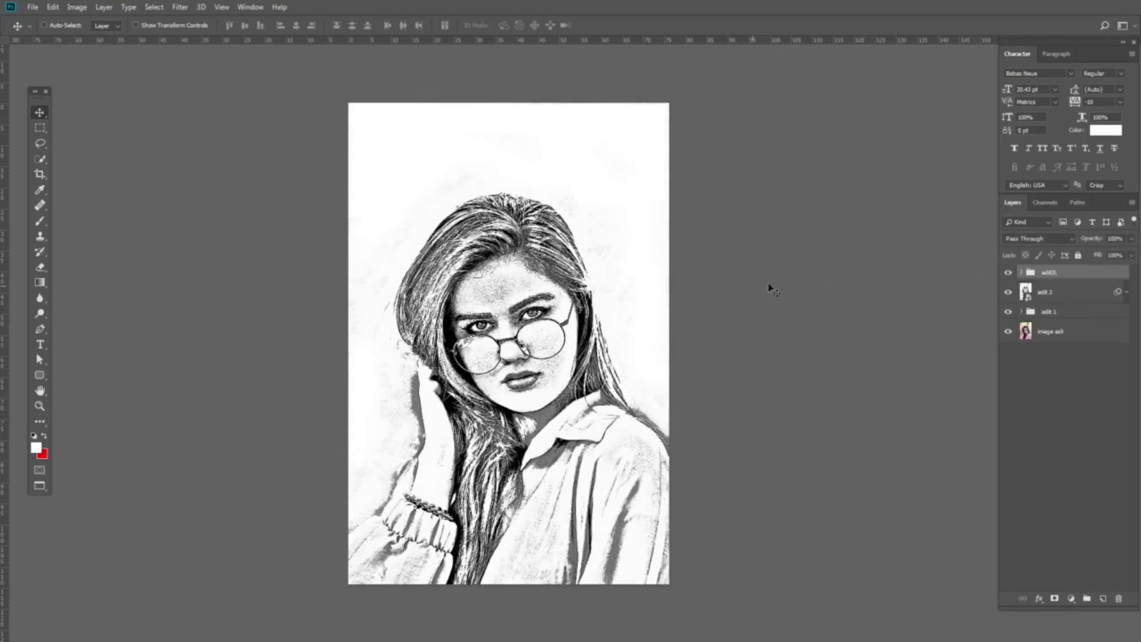